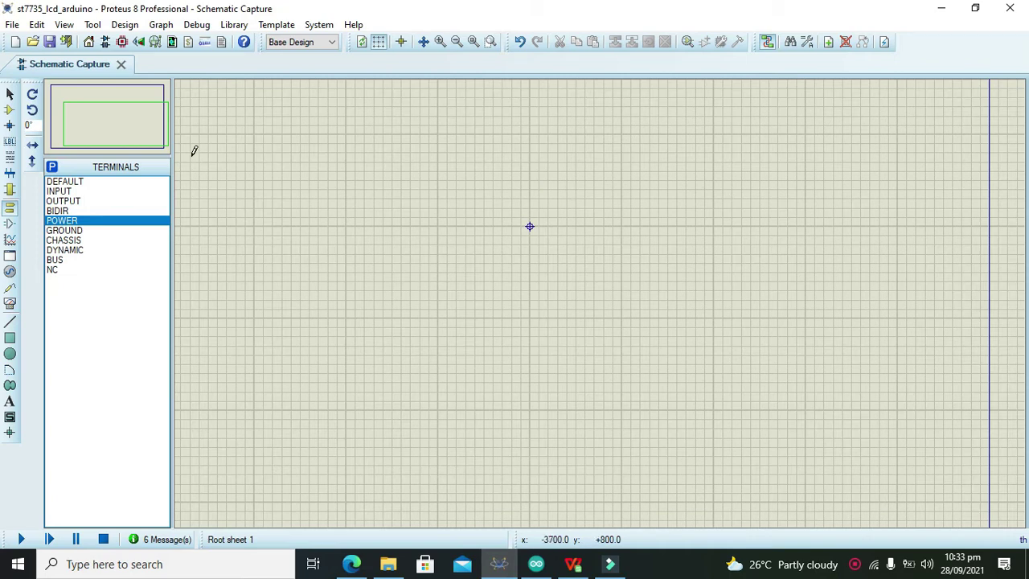
Step: Search the parts library for 'uno' and add the ARDUINO UNO R3 part to the device list
click(7, 112)
click(51, 166)
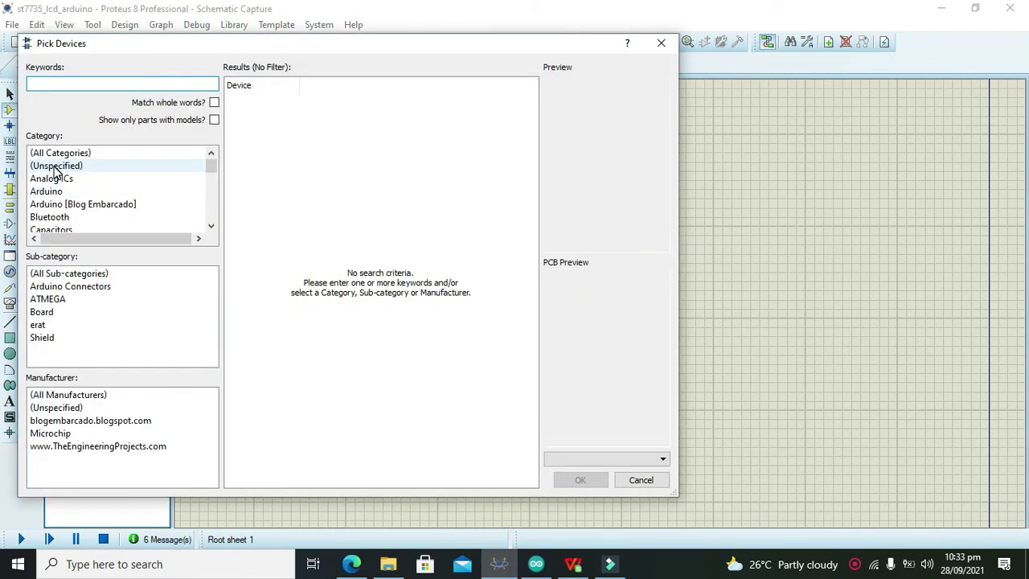
text(ar)
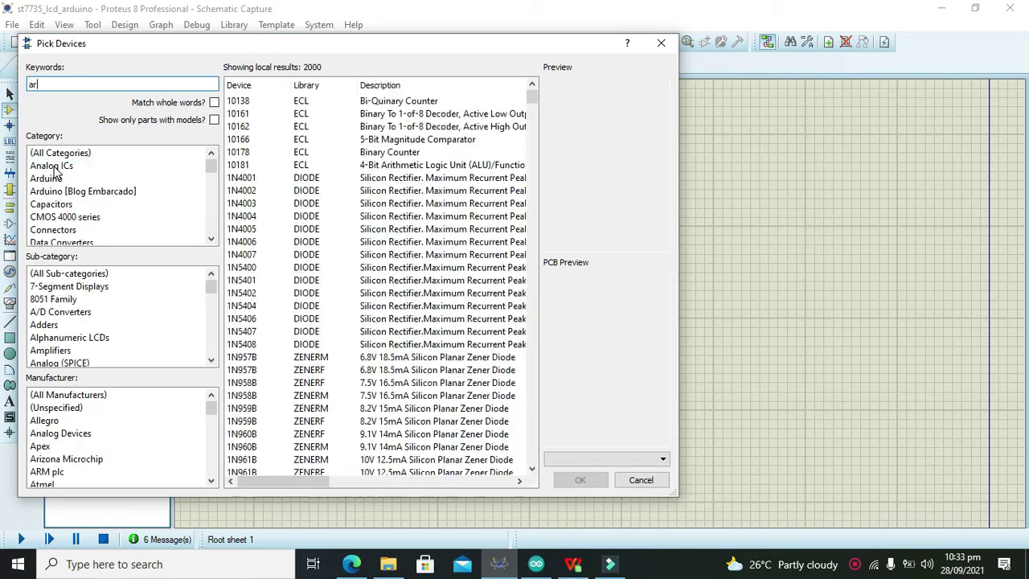
text(duino)
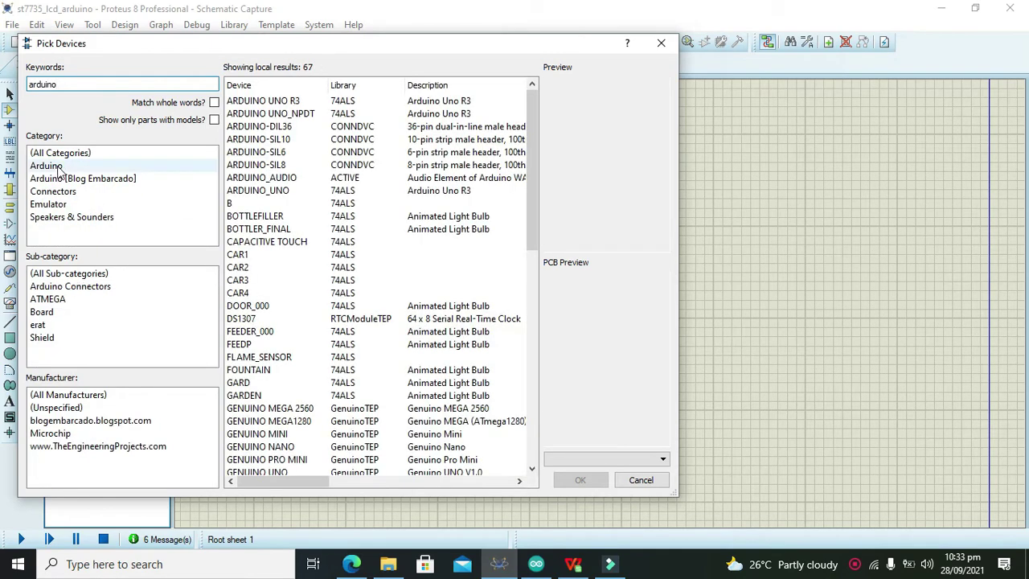
click(119, 168)
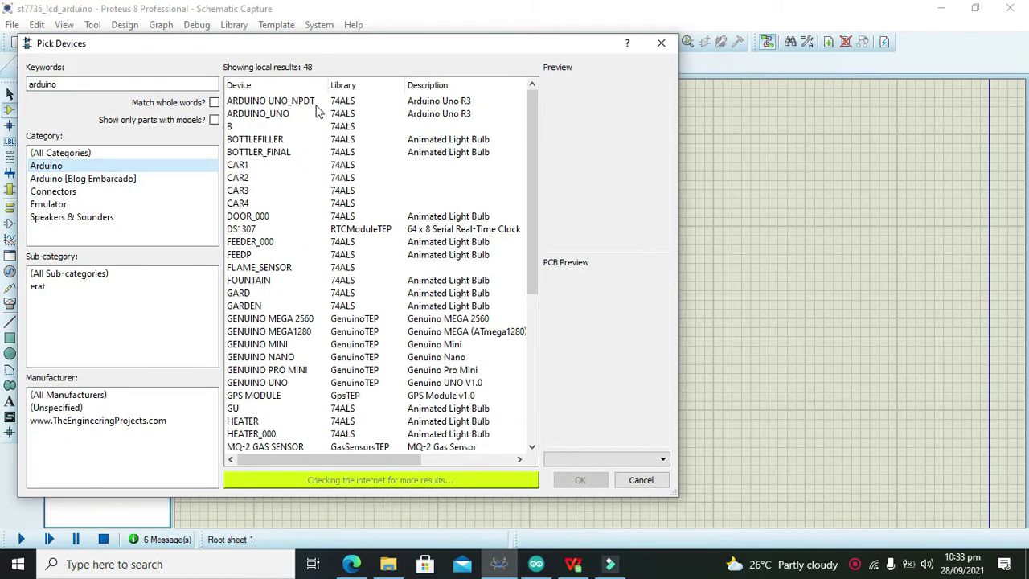
click(314, 117)
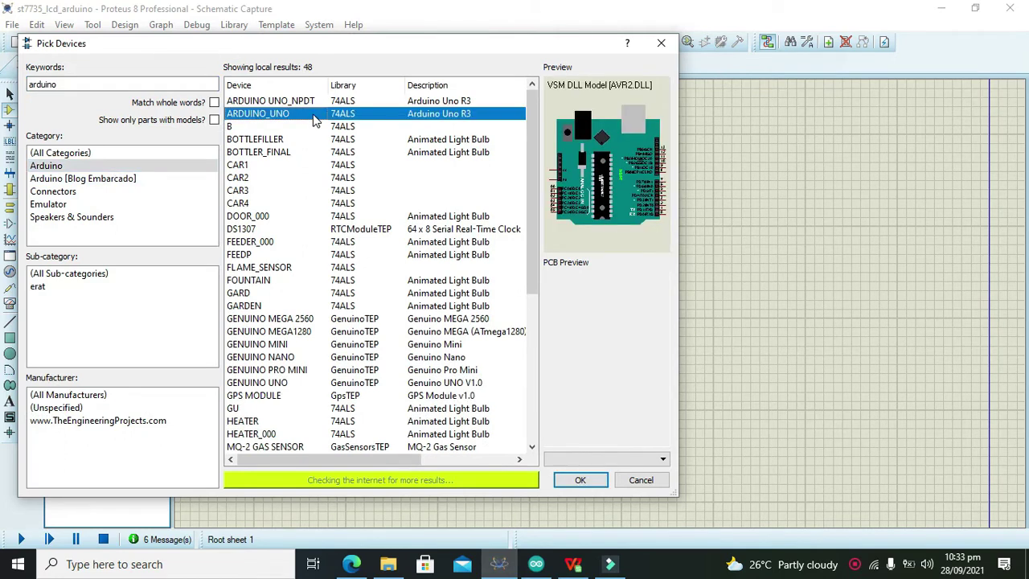
click(141, 80)
text(uno)
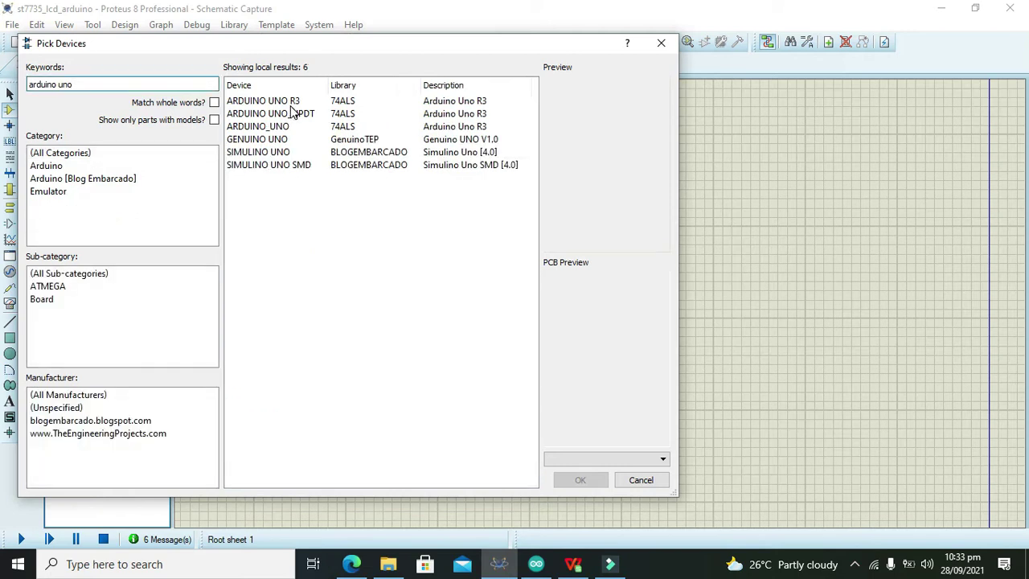
click(291, 105)
click(579, 479)
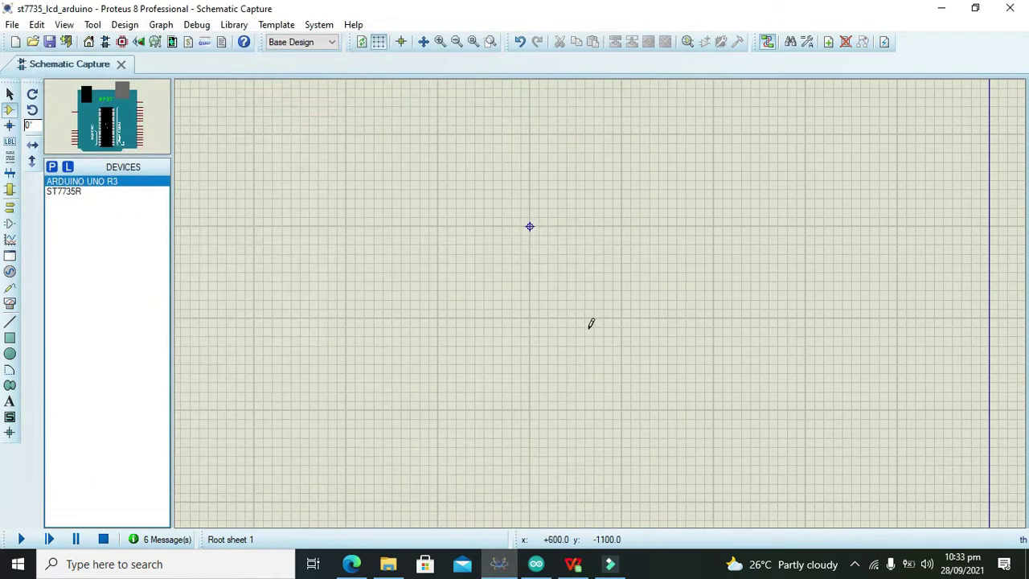
Step: Place the Arduino board as ARD1 and position it inside the sheet border
click(590, 322)
click(546, 326)
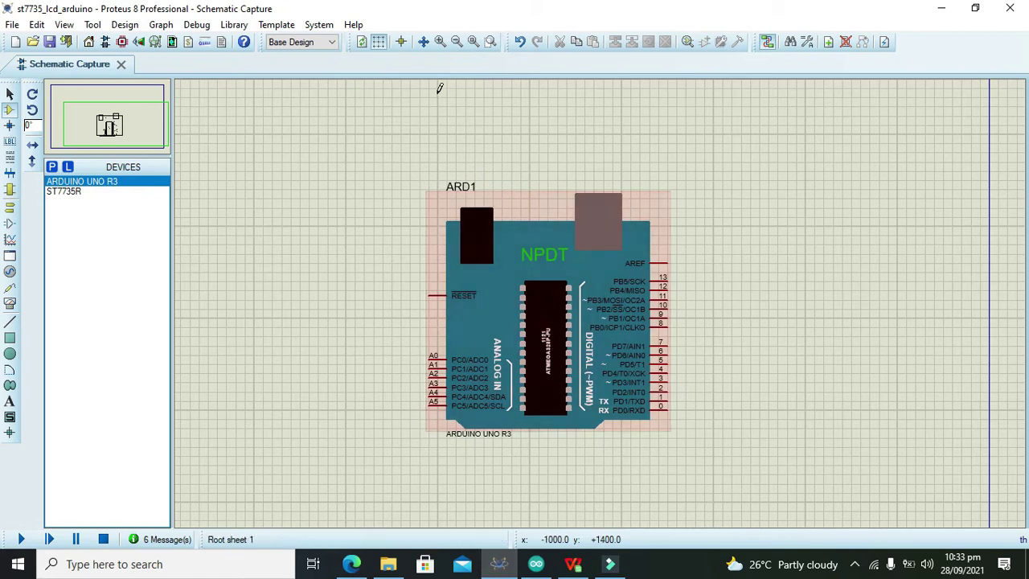
click(456, 41)
drag(568, 291, 435, 248)
click(632, 203)
drag(632, 204, 622, 156)
drag(480, 340, 480, 328)
click(641, 334)
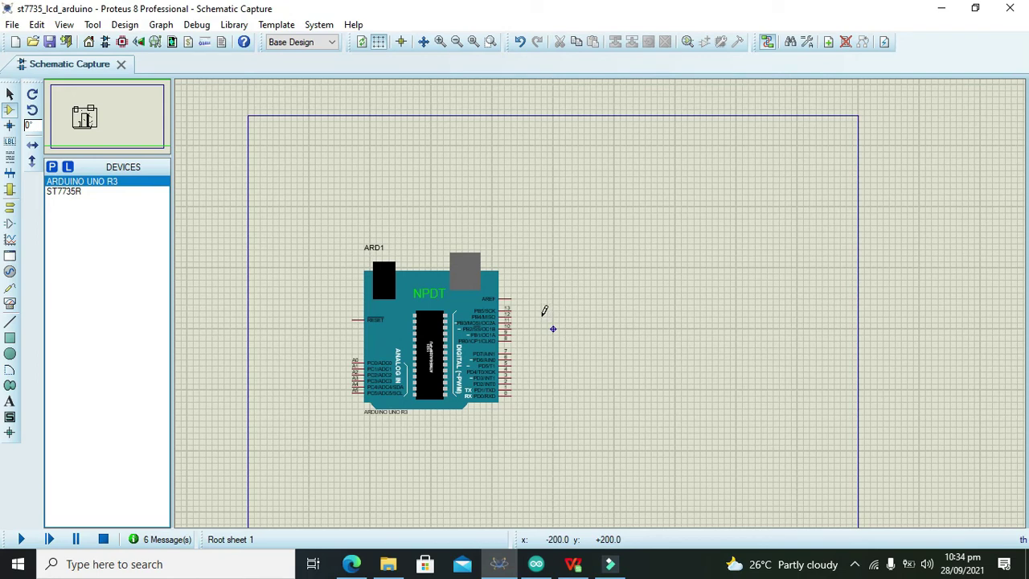
mouse_move(541, 316)
mouse_down()
mouse_move(565, 345)
mouse_move(566, 335)
mouse_up()
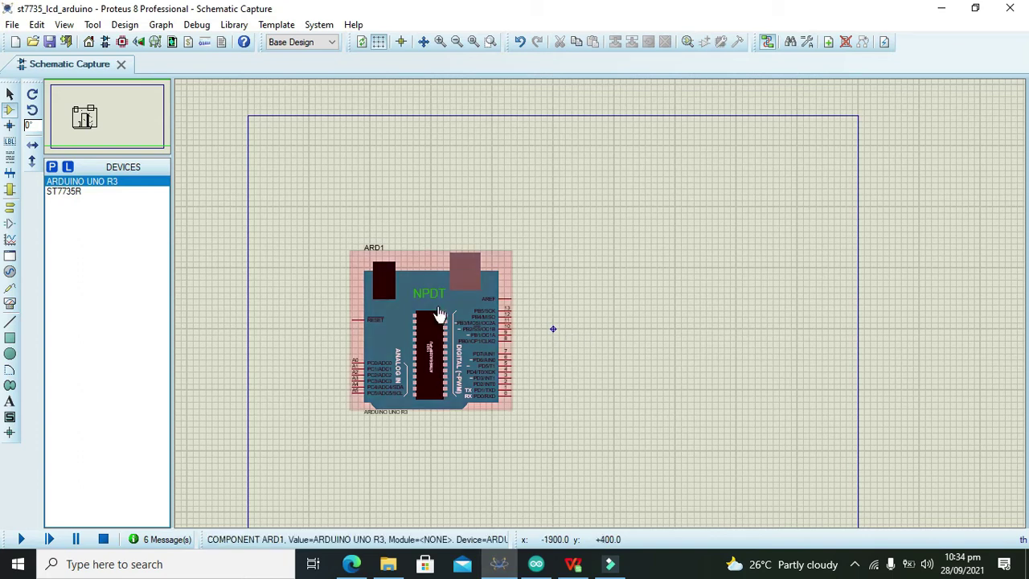
drag(438, 313, 438, 302)
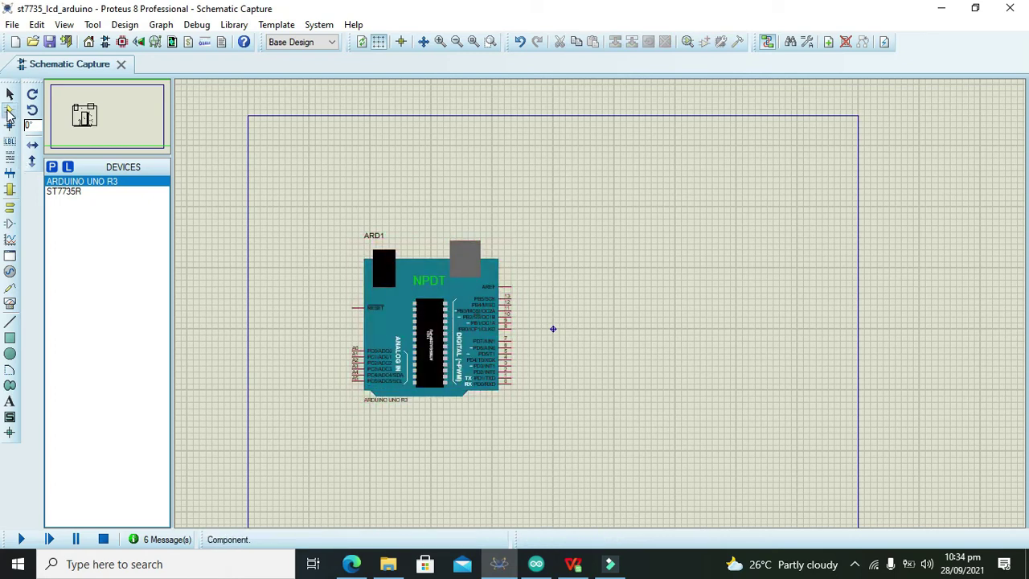
Step: Search the library for 'st7735' and add the ST7735R display part
click(50, 167)
text(st7735)
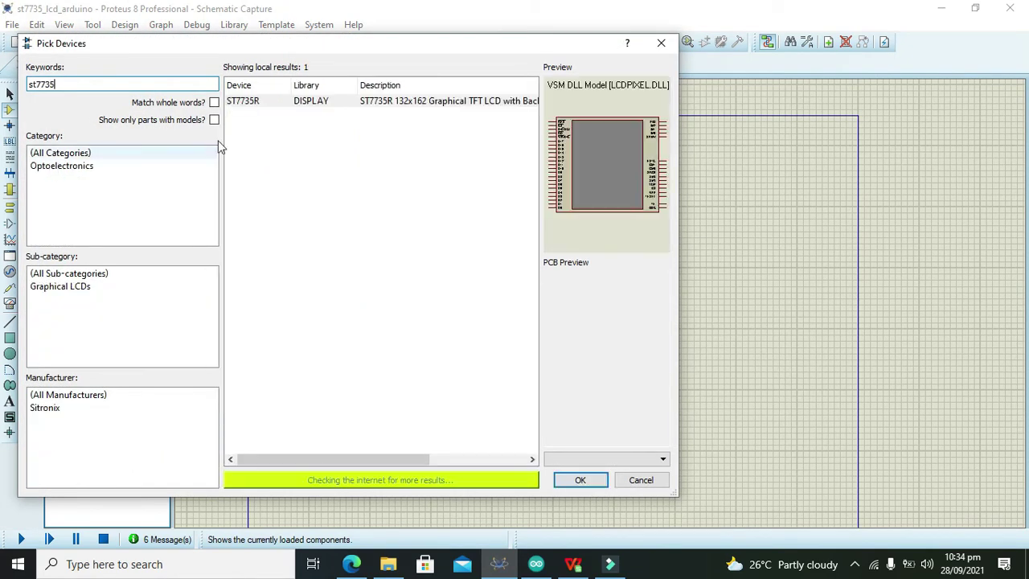
click(360, 108)
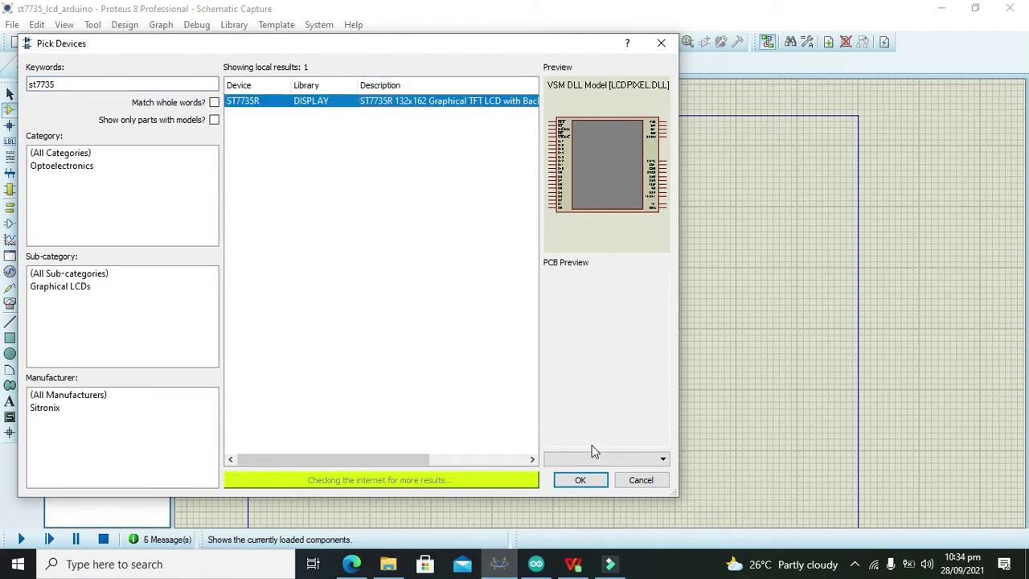
click(584, 479)
Step: Place the display as LCD1 to the right of ARD1 and adjust its position
click(669, 324)
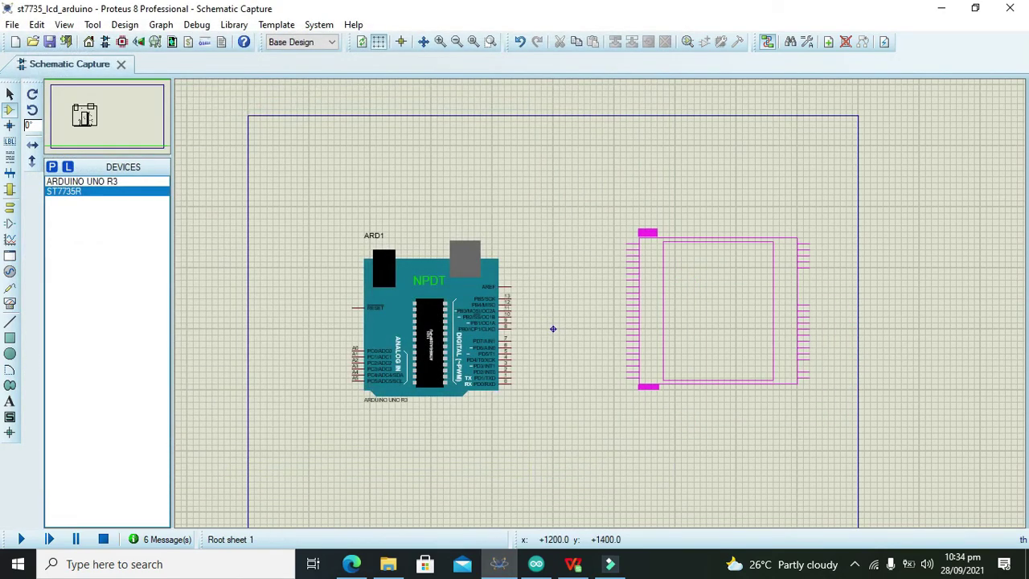
click(711, 304)
click(441, 41)
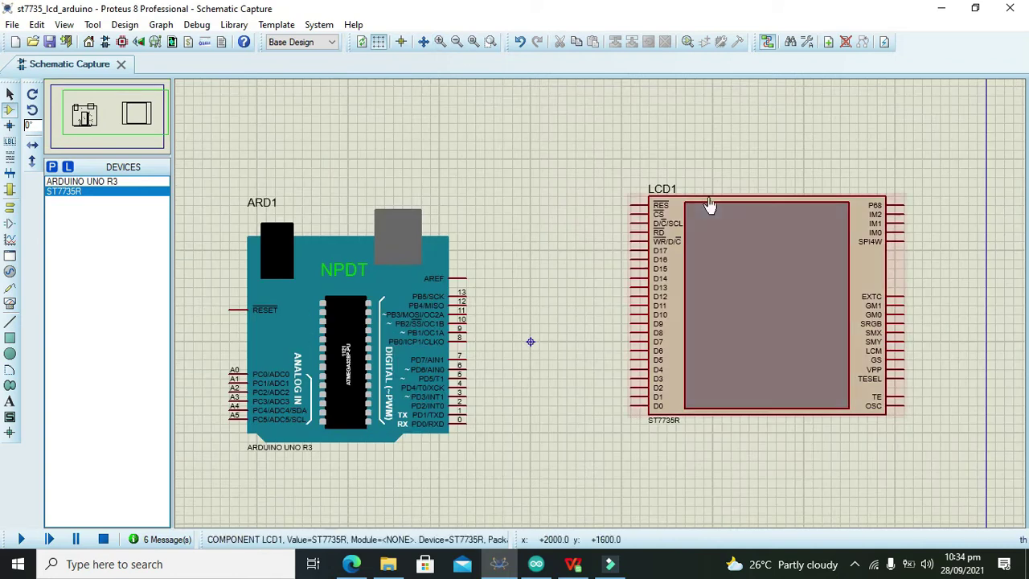
drag(718, 243, 705, 259)
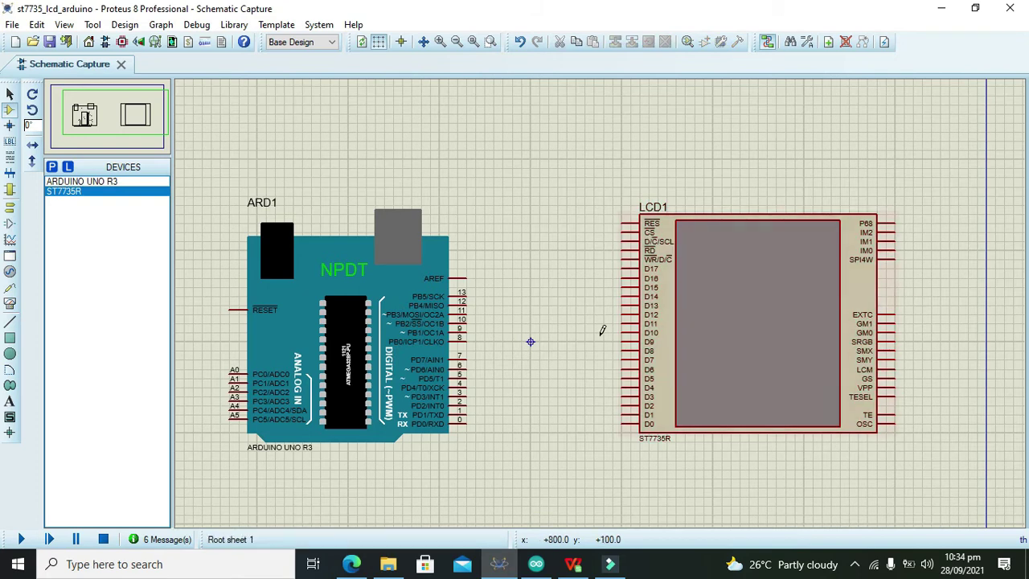
click(720, 332)
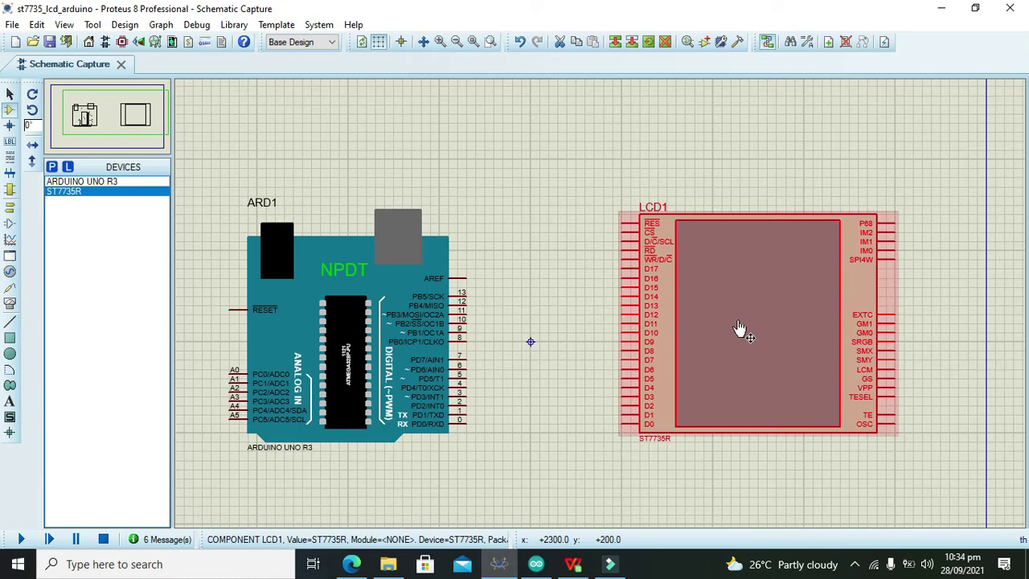
drag(739, 329, 749, 330)
click(533, 273)
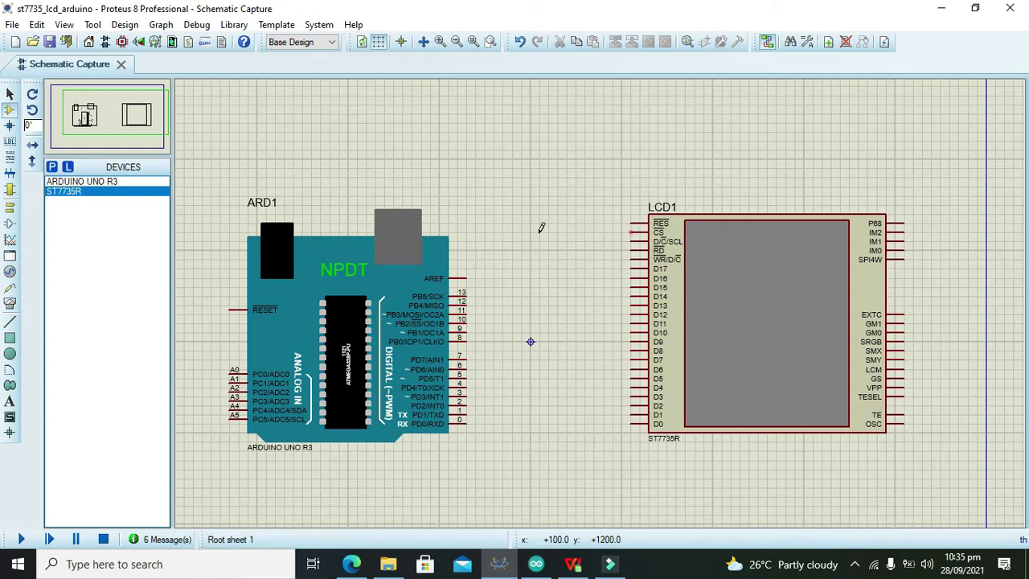
Step: Place a DEFAULT terminal labelled cs beside LCD1's CS pin
click(11, 222)
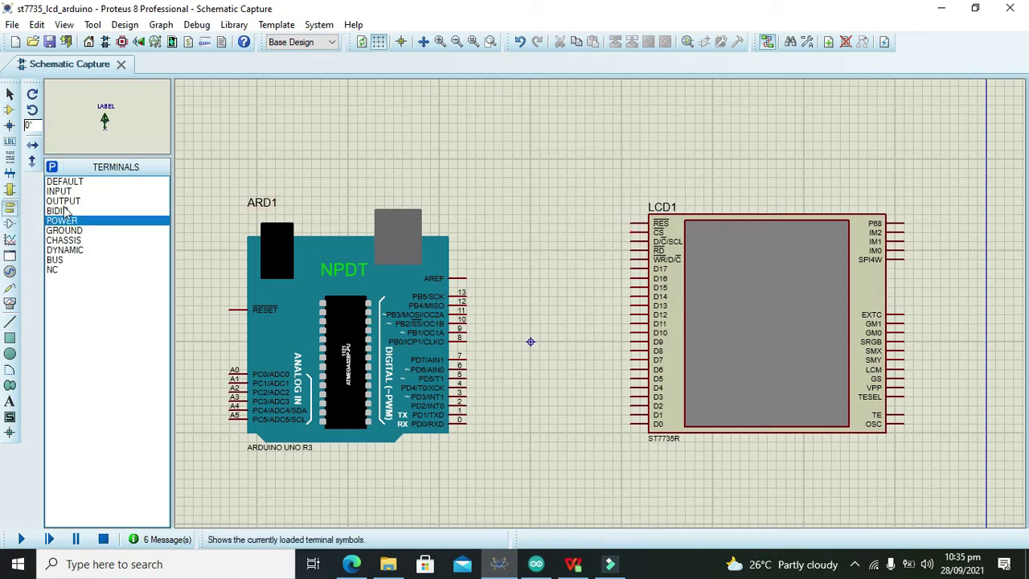
click(77, 182)
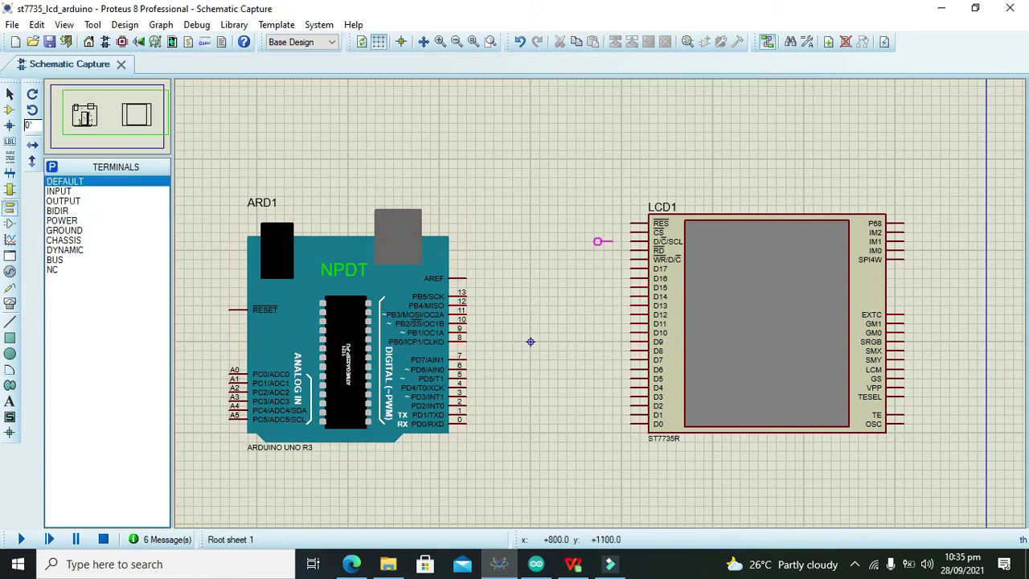
click(603, 235)
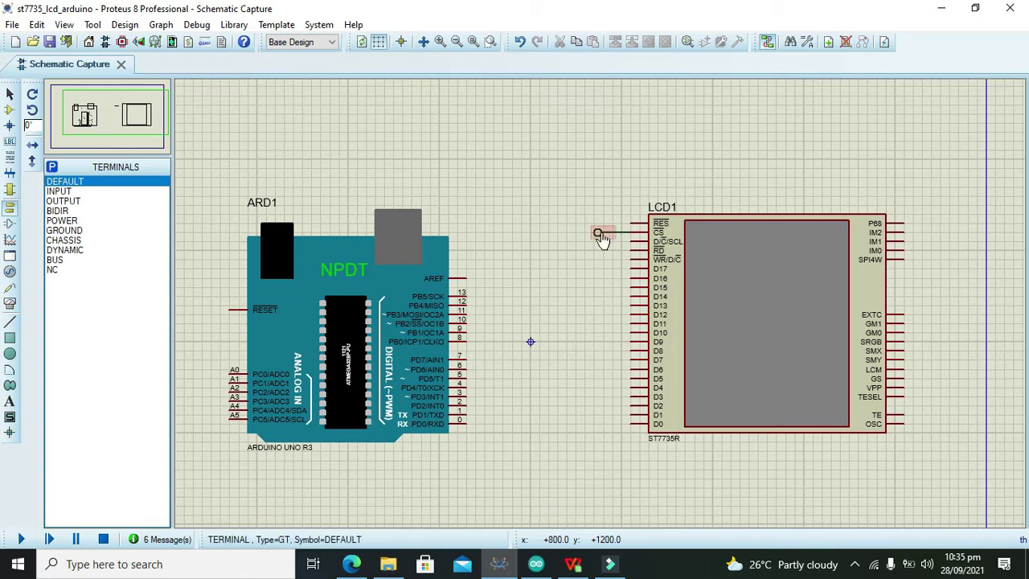
double_click(600, 234)
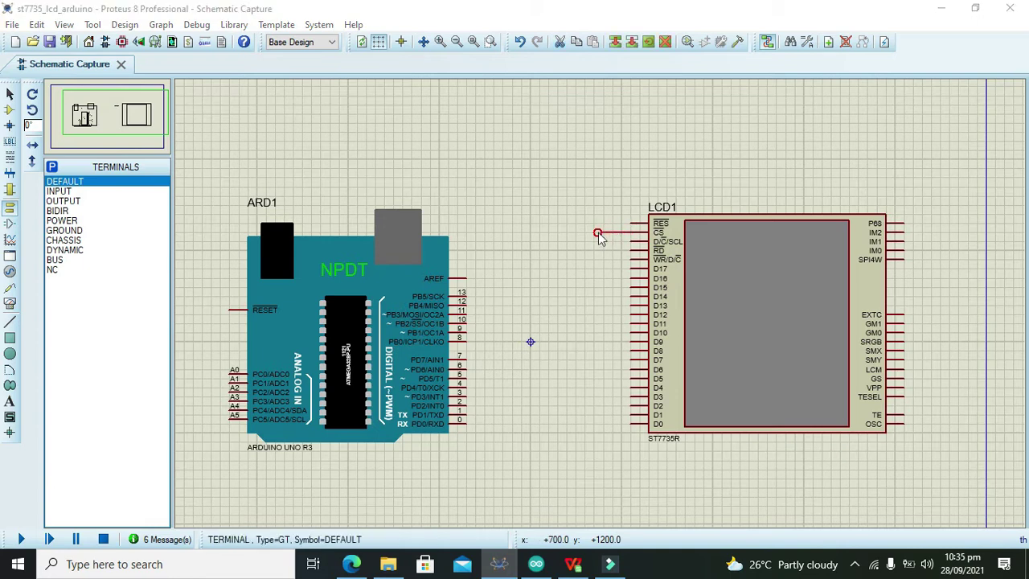
key(Return)
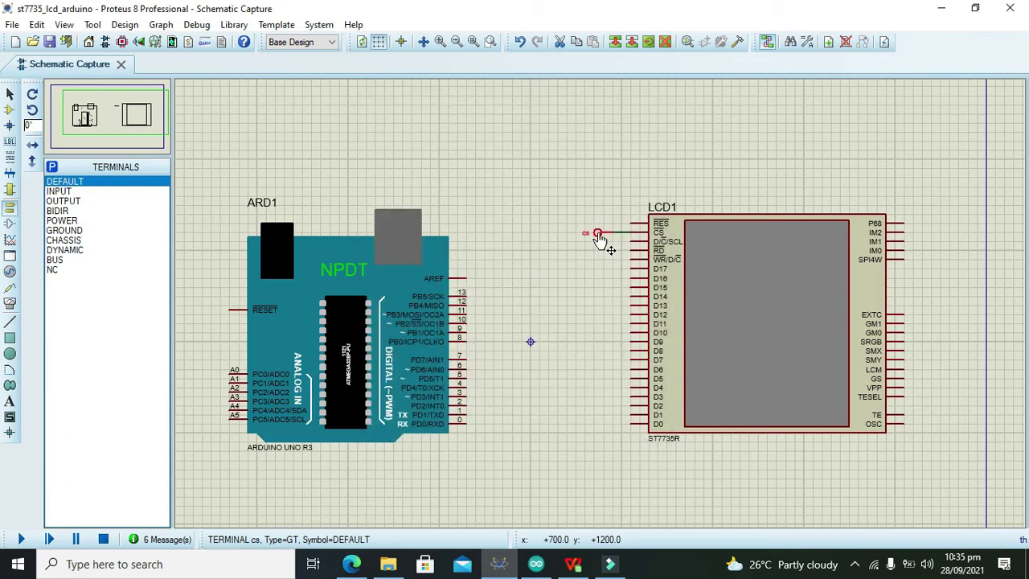
double_click(589, 247)
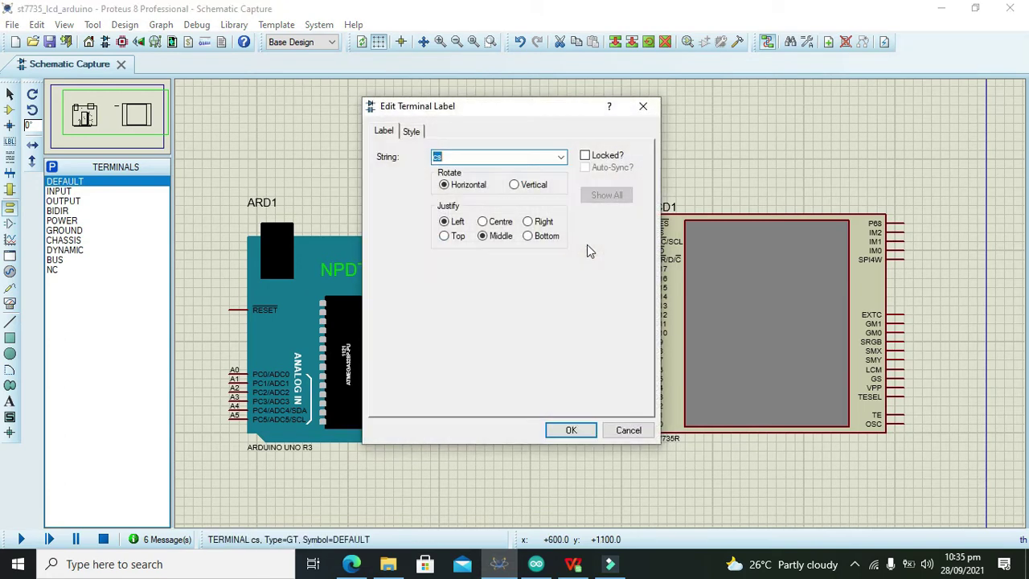
key(Escape)
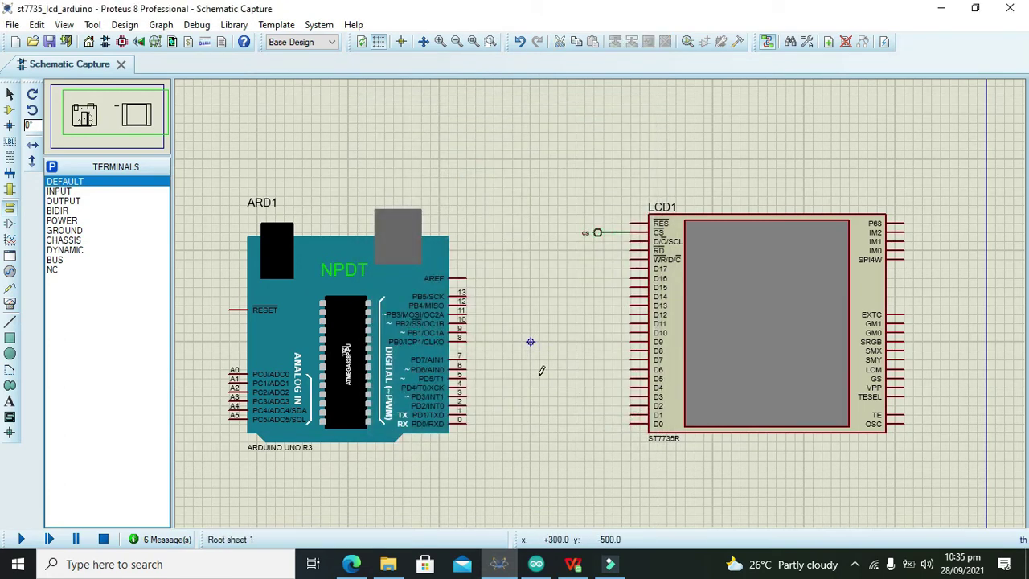
Step: Add a flipped terminal wired to Arduino pin 8 and label it cs
click(492, 342)
right_click(492, 346)
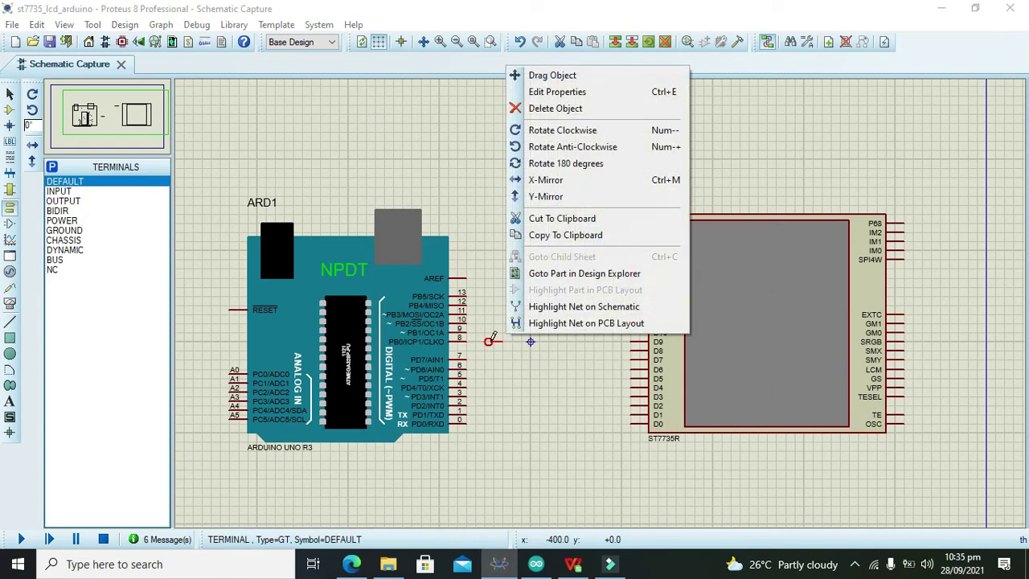
click(573, 163)
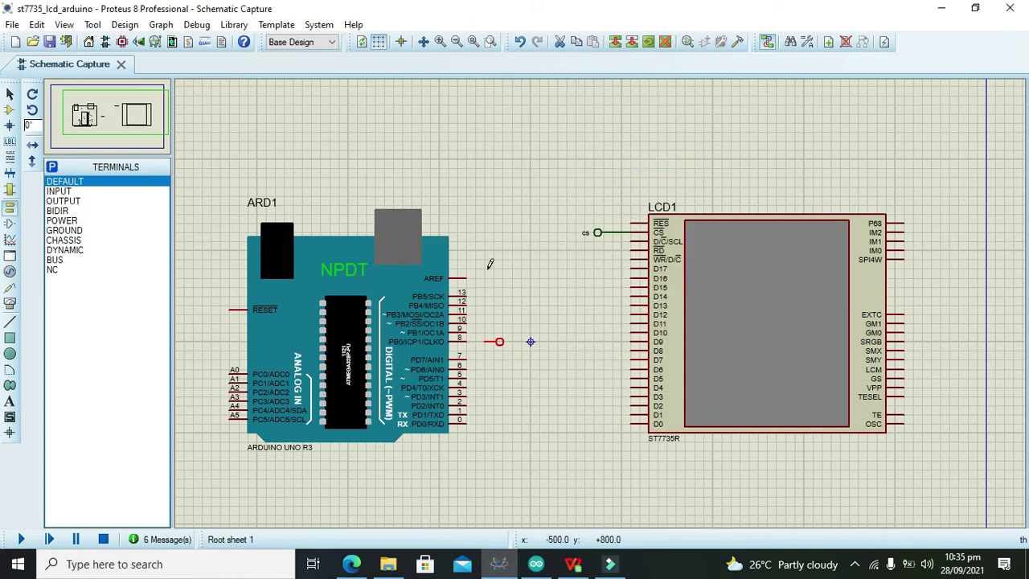
click(487, 341)
click(467, 341)
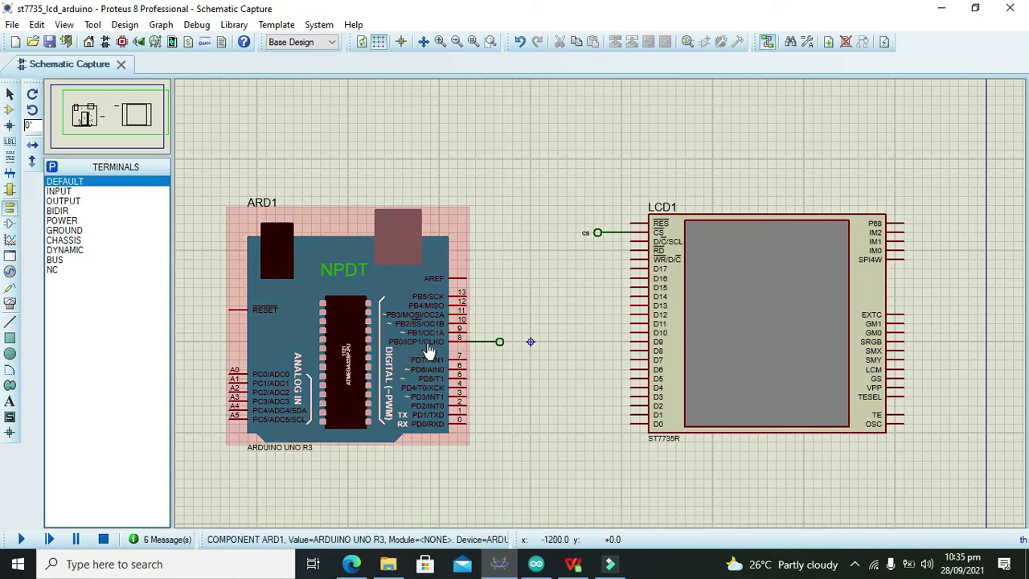
double_click(500, 344)
text(cs)
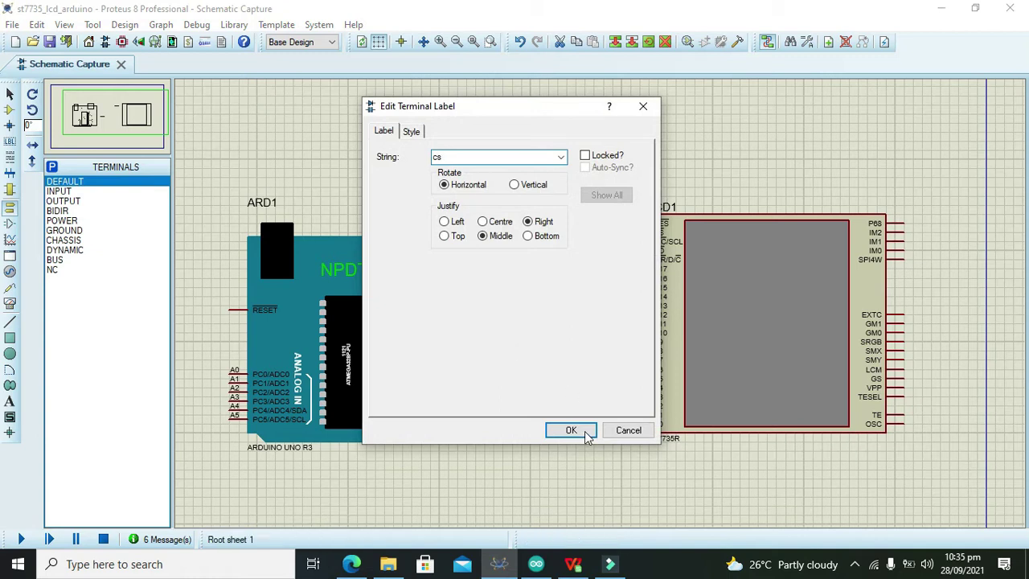
click(585, 430)
click(11, 96)
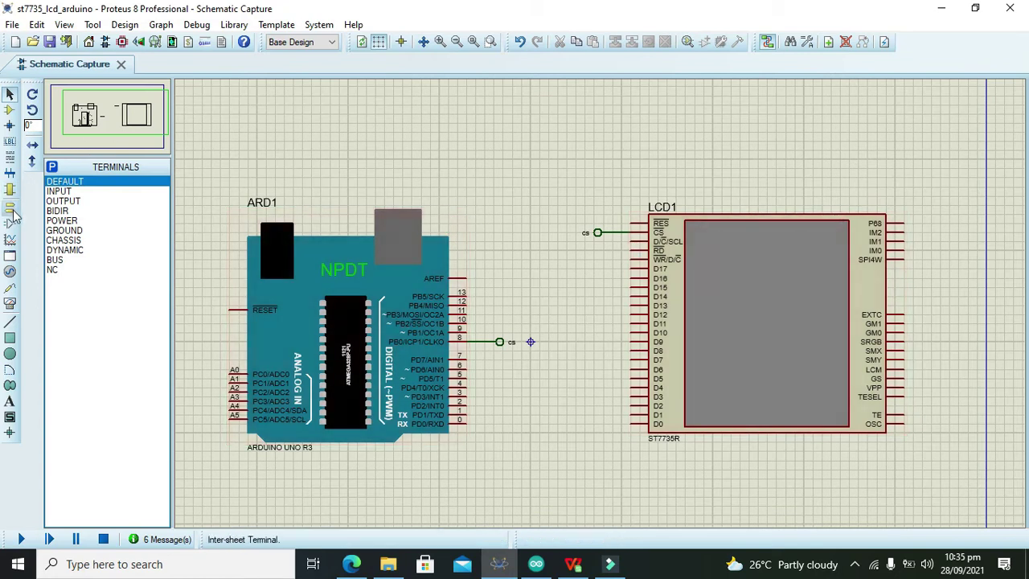
Step: Place a DEFAULT terminal labelled sck on LCD1's D/C/SCL pin
click(89, 184)
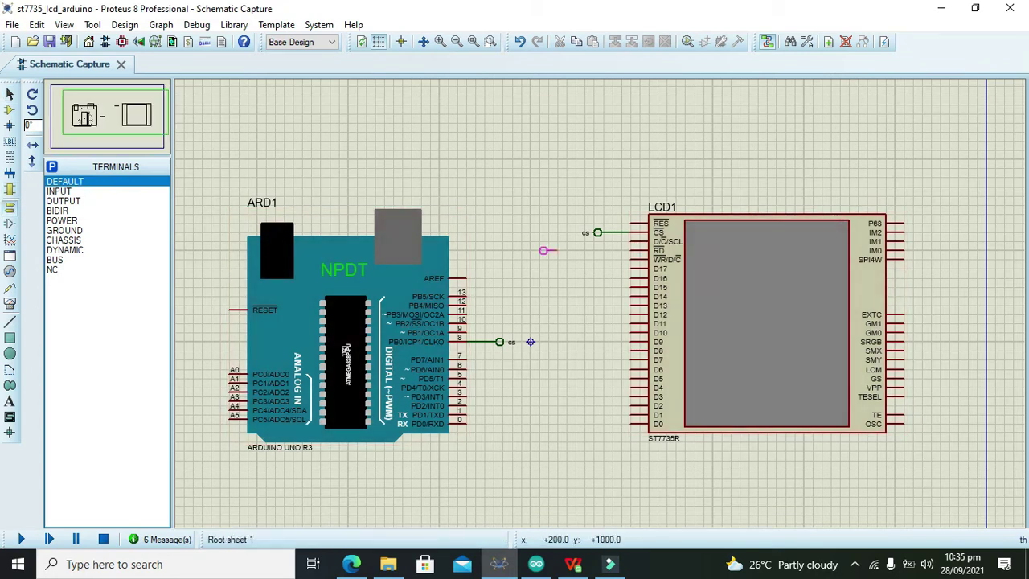
click(602, 241)
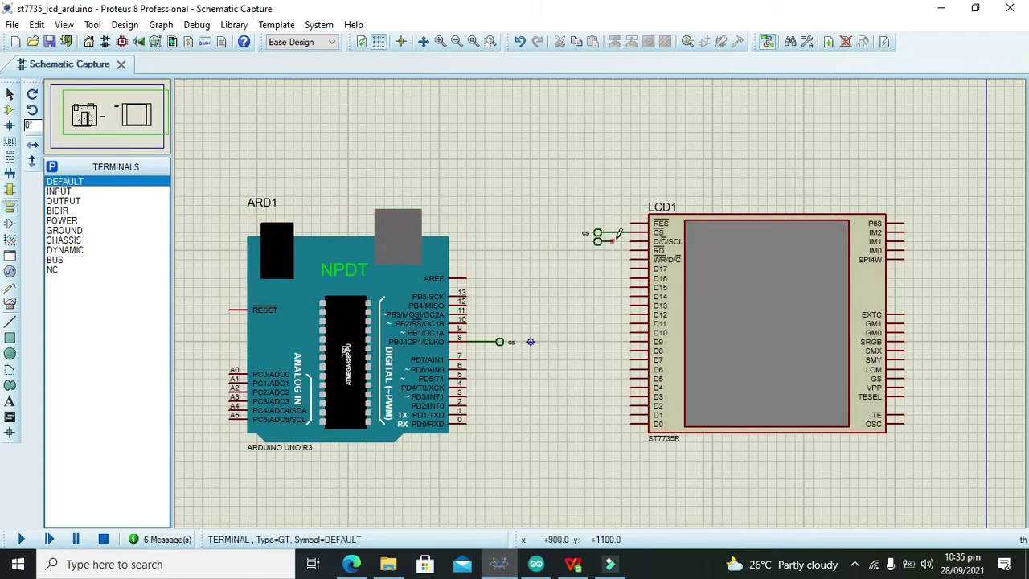
double_click(601, 241)
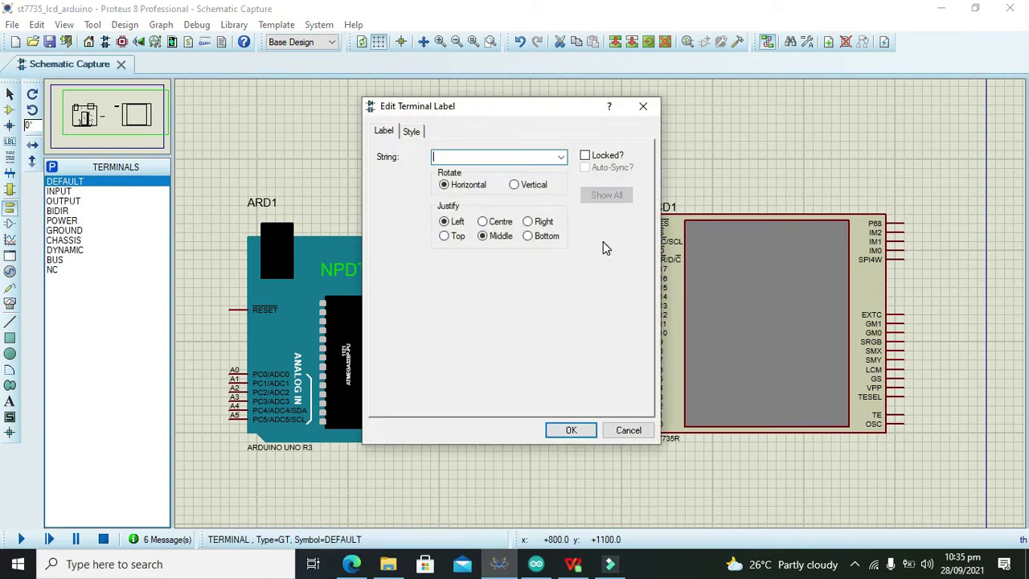
text(sck)
key(Return)
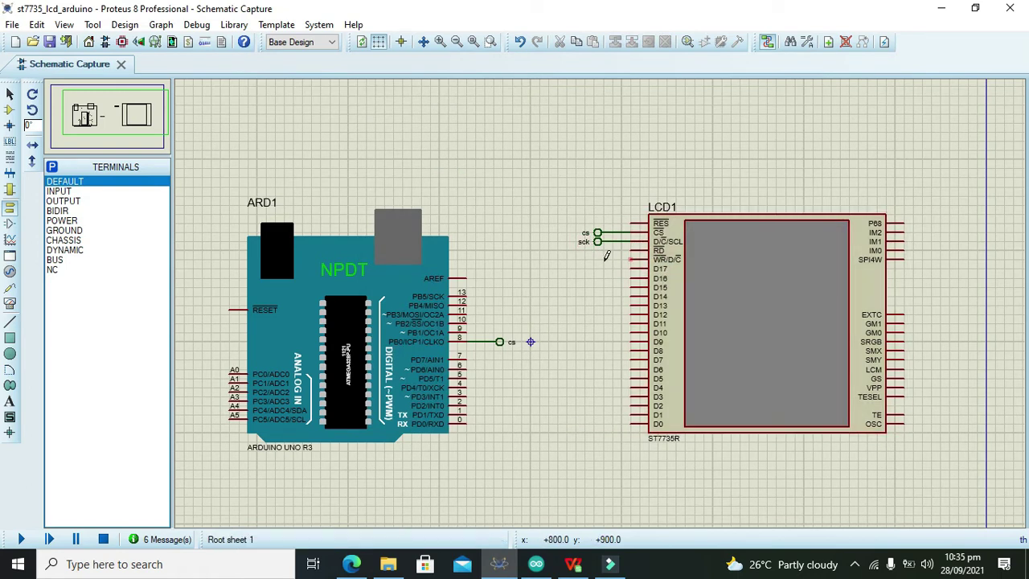
Step: Add terminals labelled dc on the WR/D/C pin and sda on the D0 pin
click(599, 260)
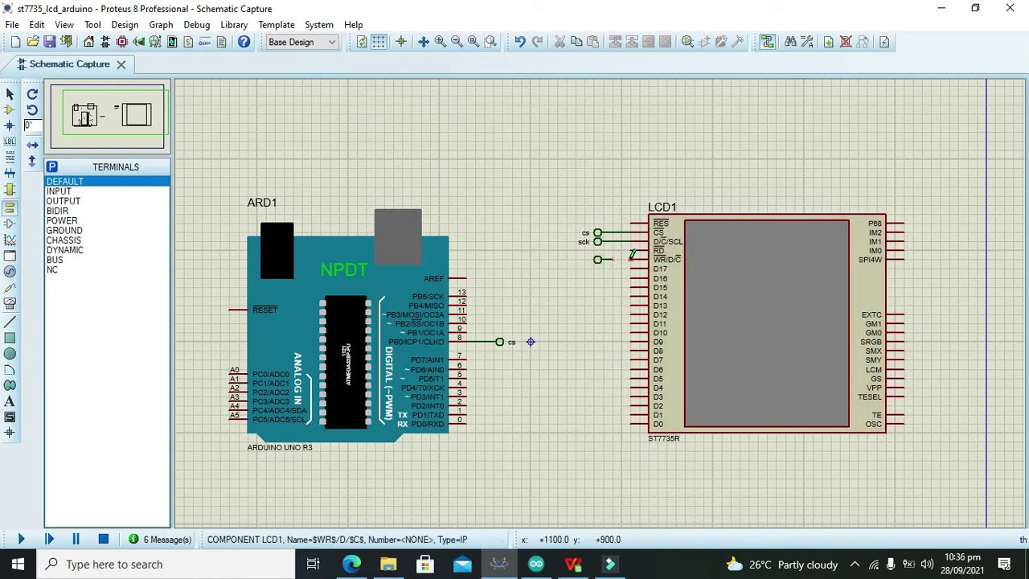
double_click(599, 261)
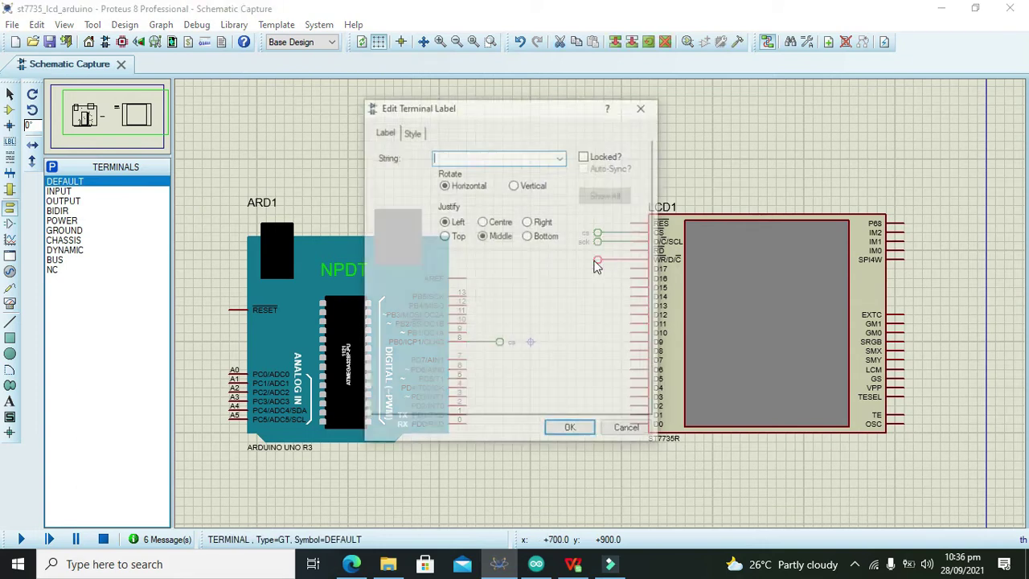
text(dc)
key(Return)
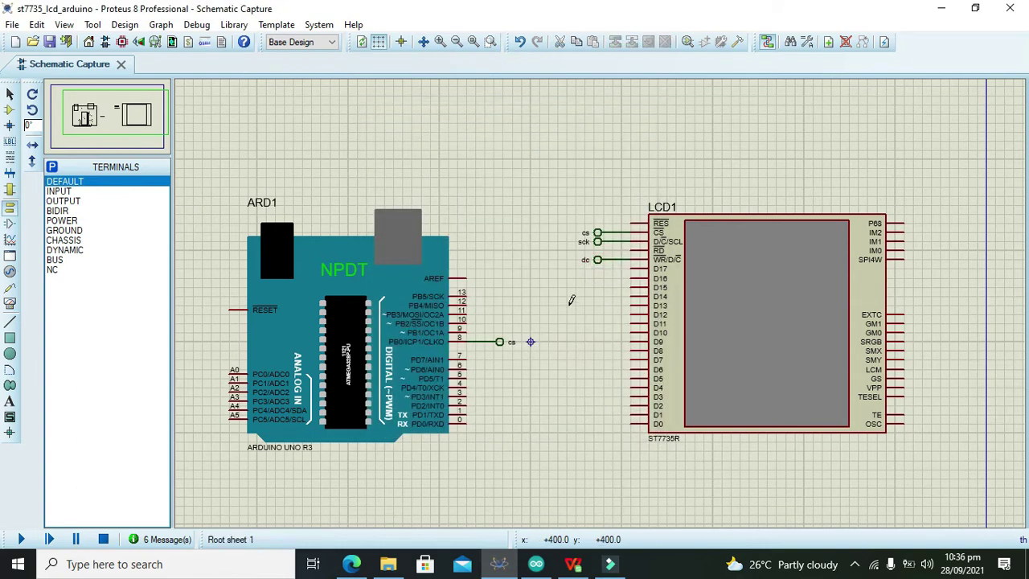
click(598, 423)
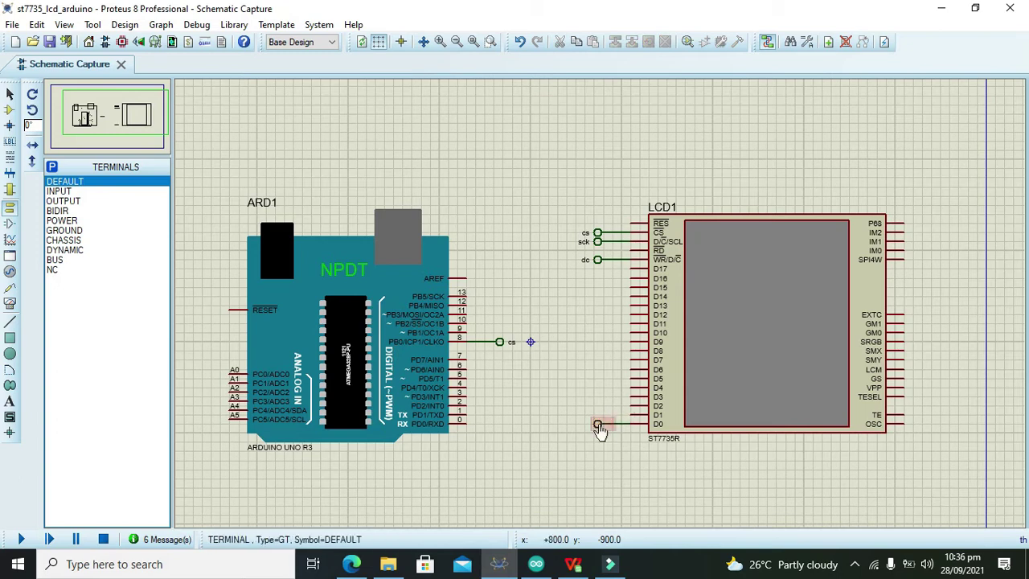
double_click(600, 426)
text(sda)
key(Return)
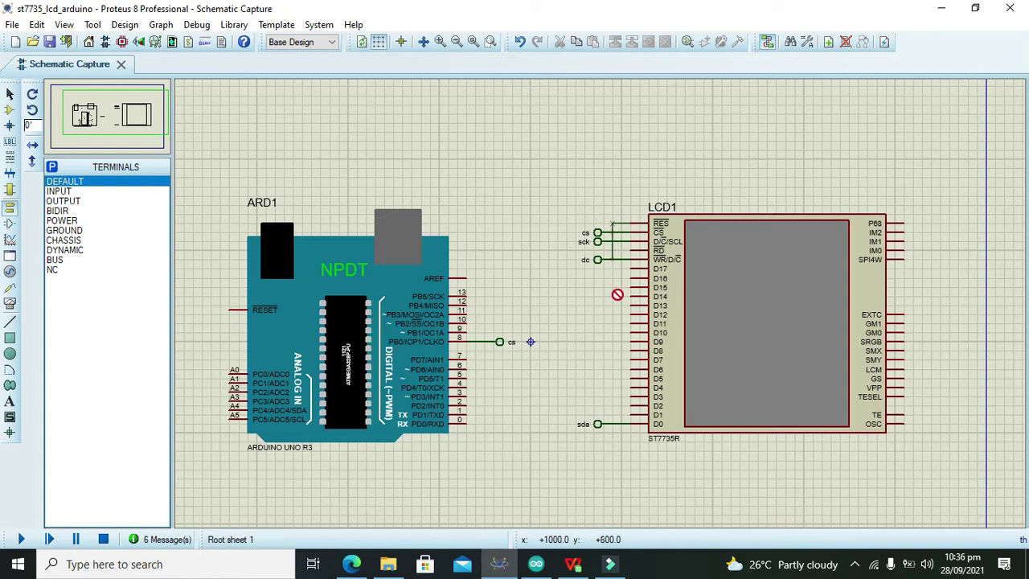
Step: Run one vertical wire from LCD1's RES pin down to the D1 pin
click(621, 224)
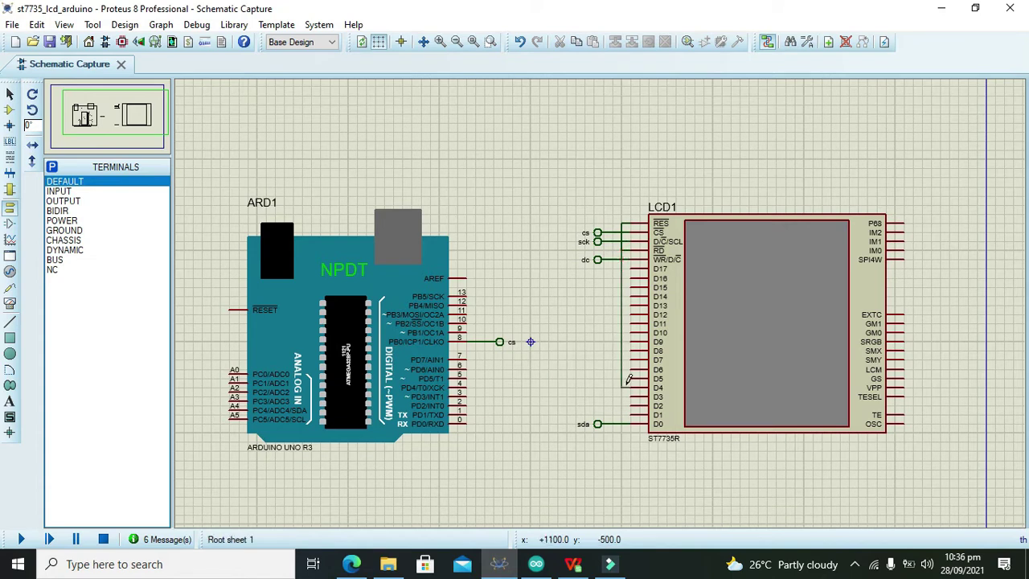
click(631, 415)
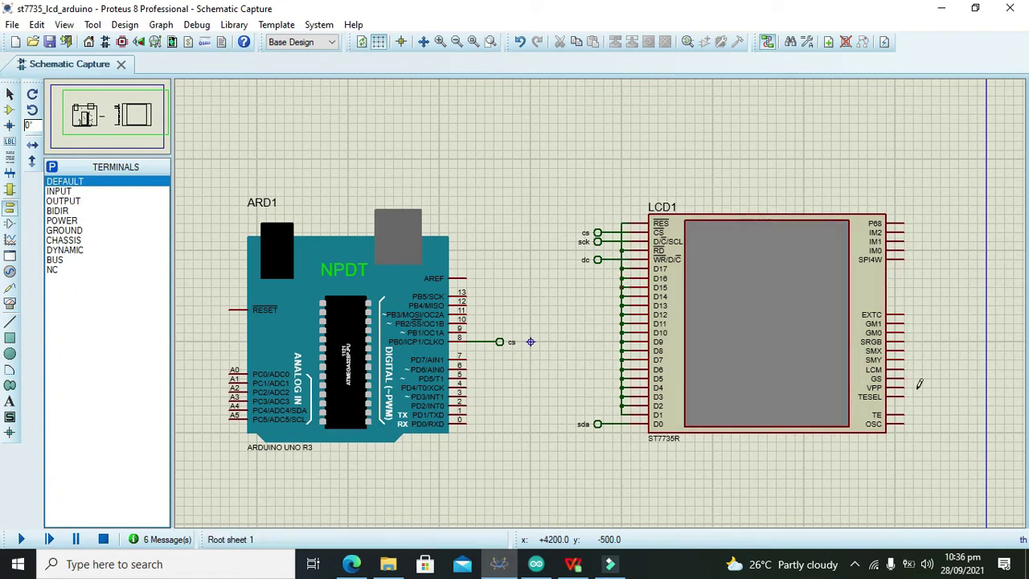
Step: Place a POWER terminal above LCD1's left pins and wire it to the pin column
click(66, 220)
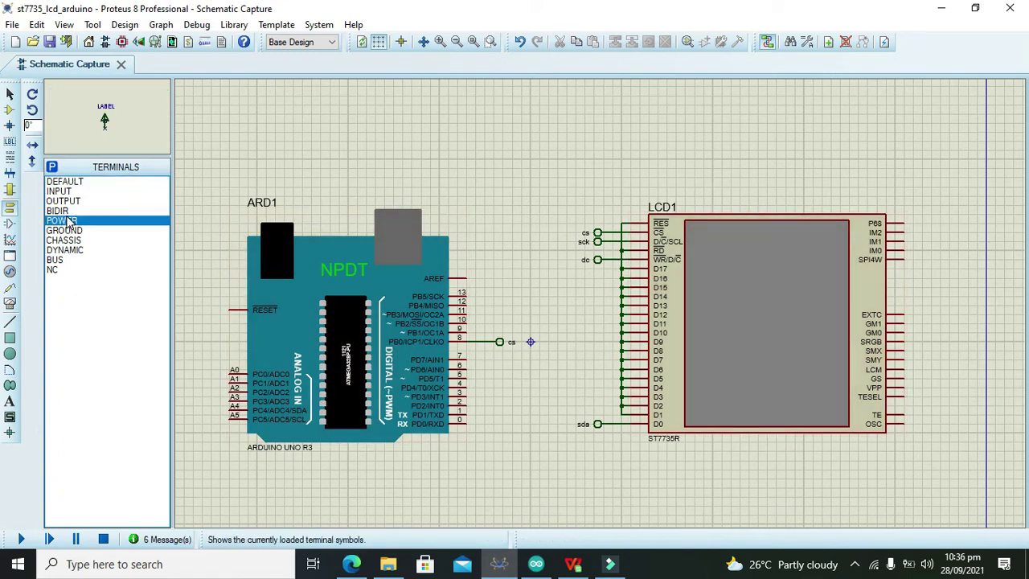
click(621, 187)
click(621, 194)
click(622, 233)
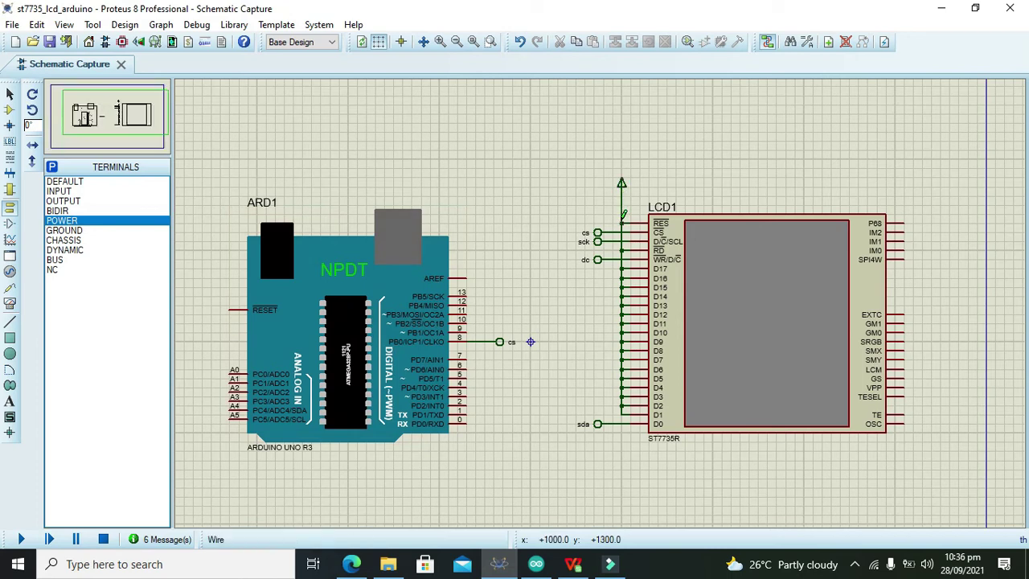
Step: Wire the IM1 pin to IM0 and connect LCM to that link
click(906, 241)
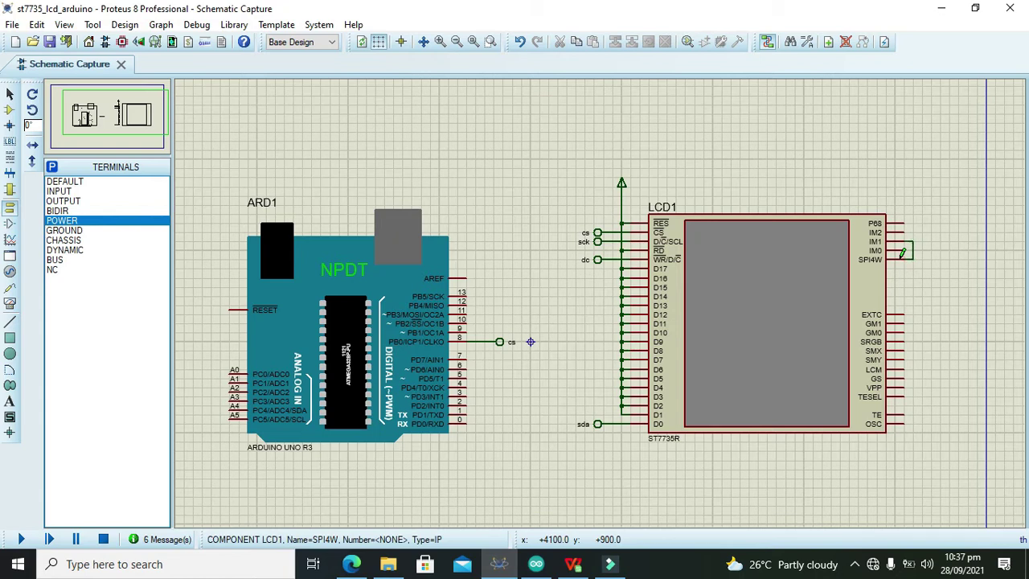
click(912, 250)
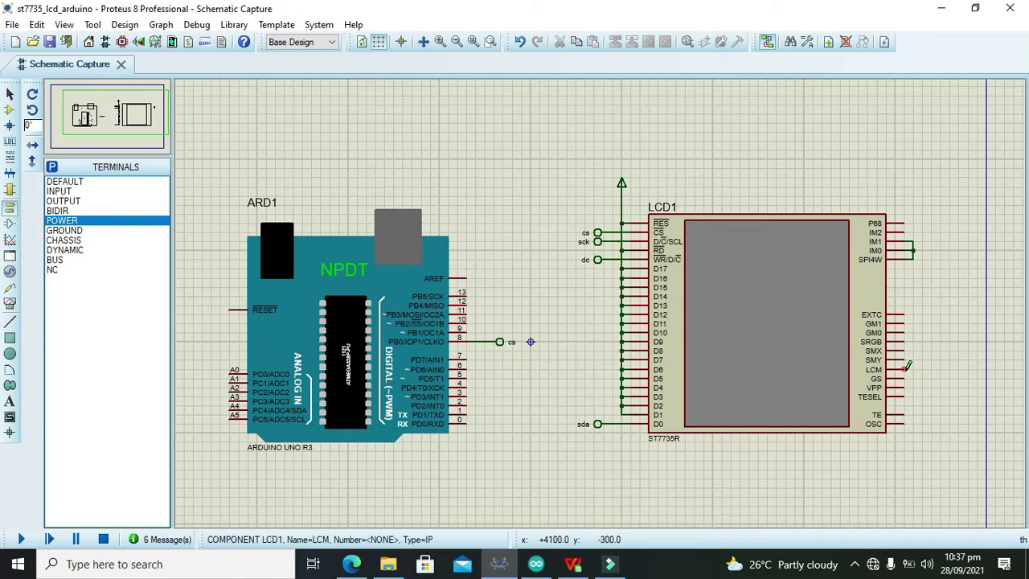
click(913, 254)
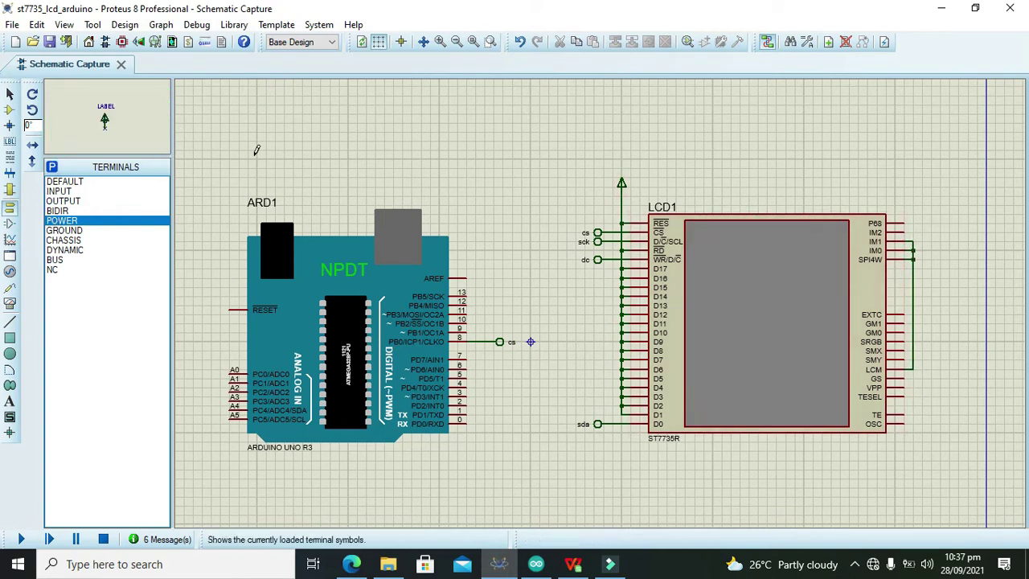
Step: Wire a second power terminal to the IM pins and connect TESEL to GS
click(913, 169)
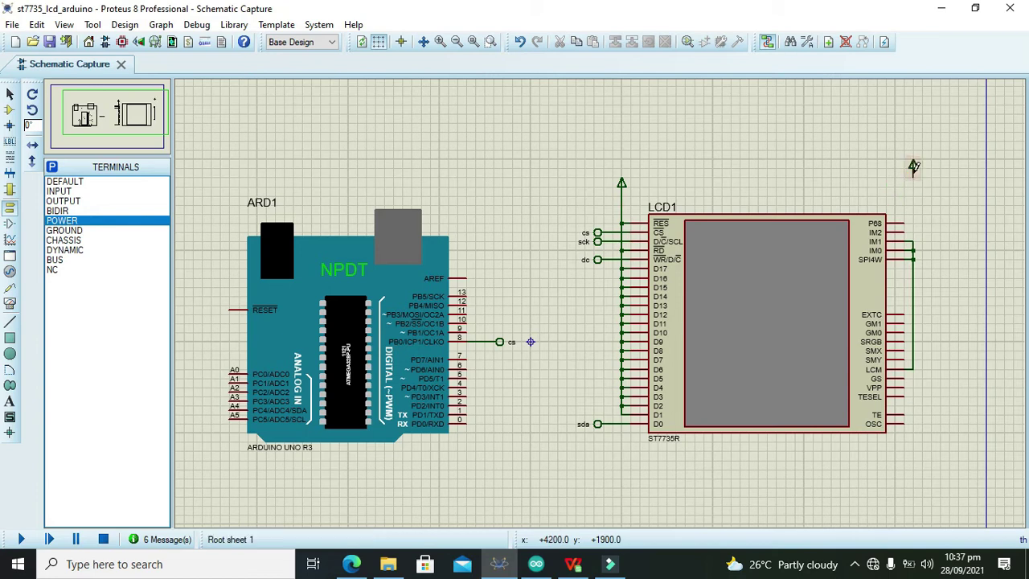
click(913, 241)
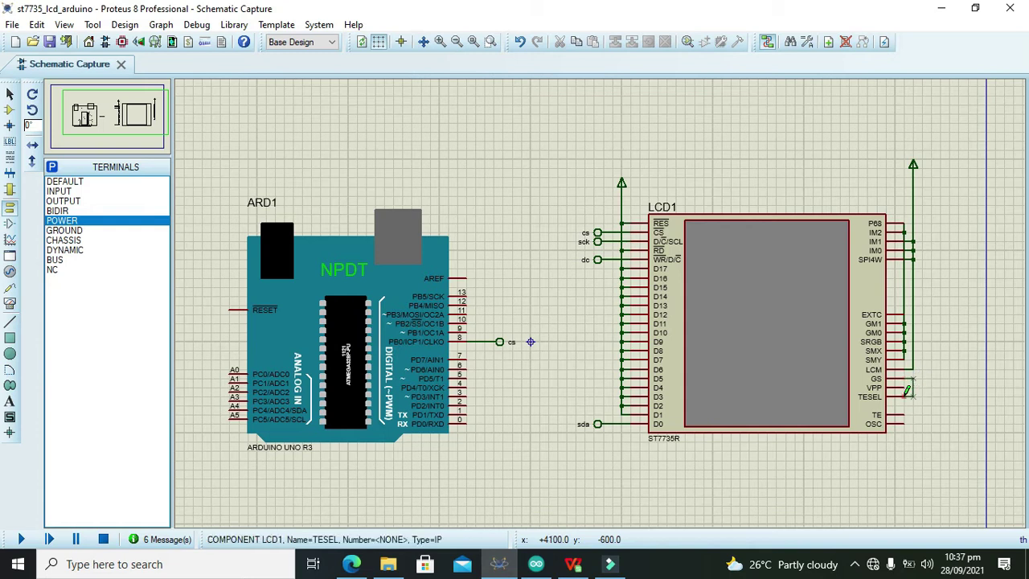
click(913, 396)
click(902, 378)
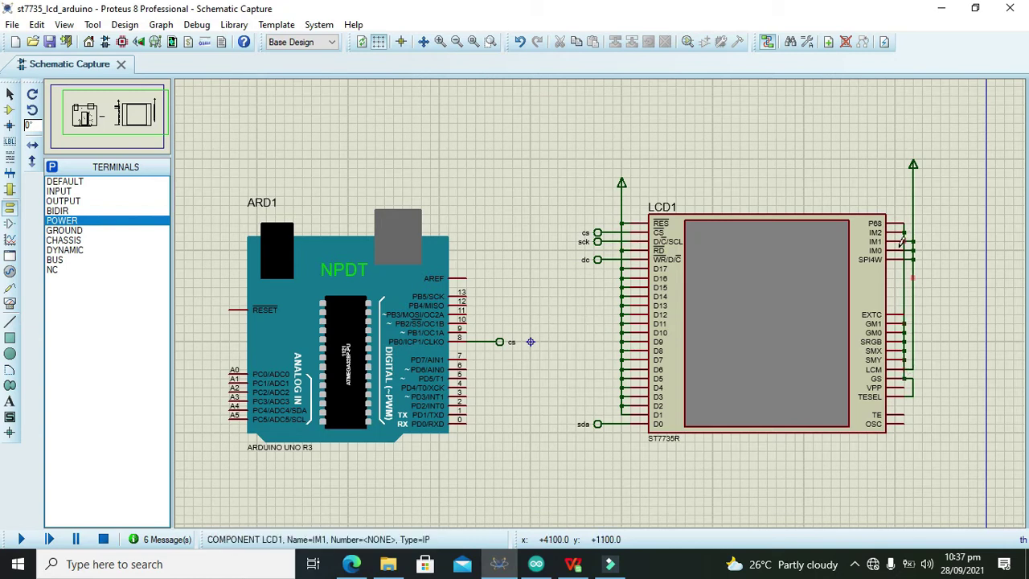
Step: Place a GROUND terminal right of LCD1 and wire it to the VPP/GS net
click(108, 231)
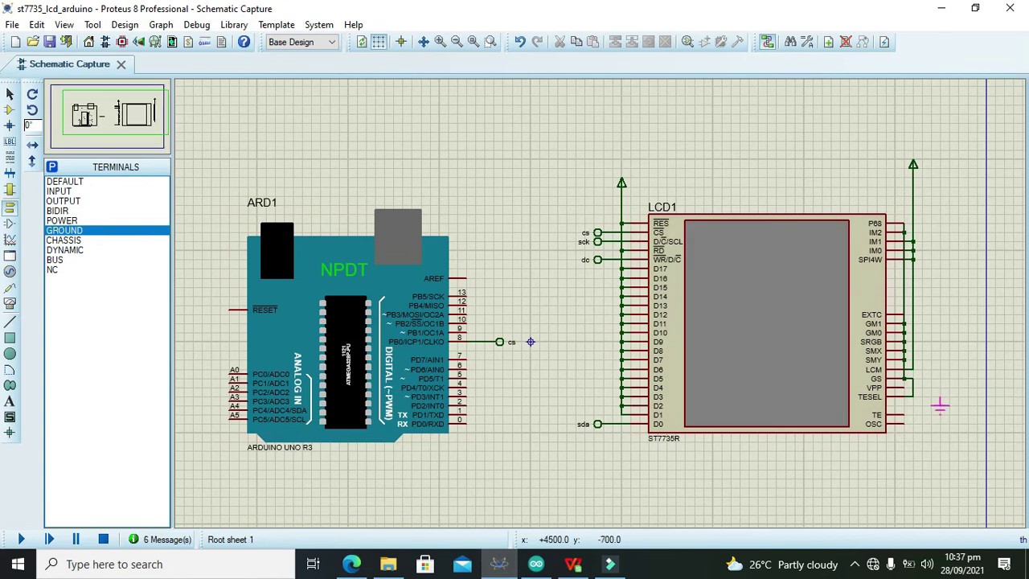
click(940, 407)
click(940, 412)
click(915, 388)
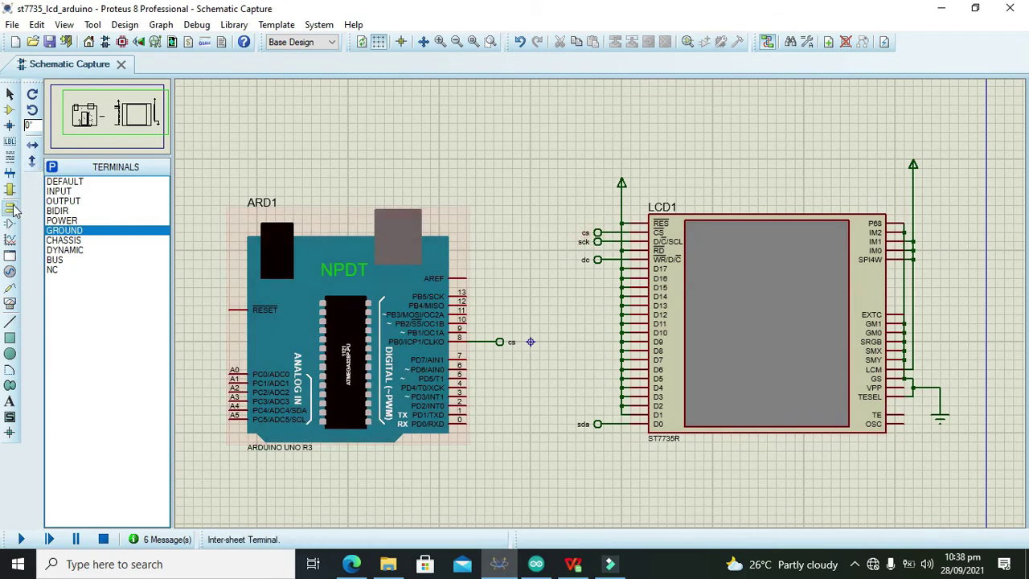
Step: Rotate a DEFAULT terminal 180 degrees and wire it to Arduino pin 9
click(85, 183)
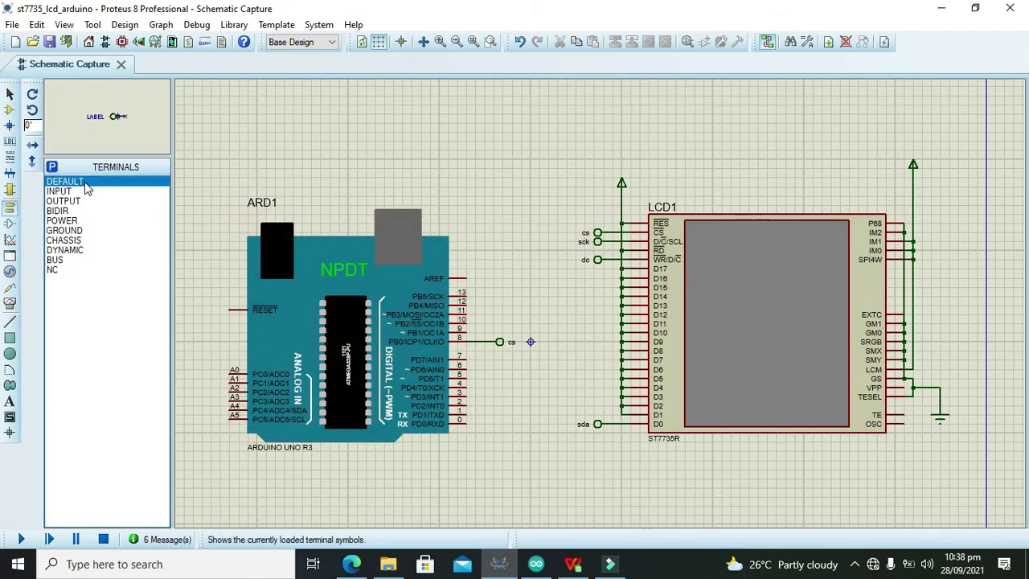
right_click(498, 325)
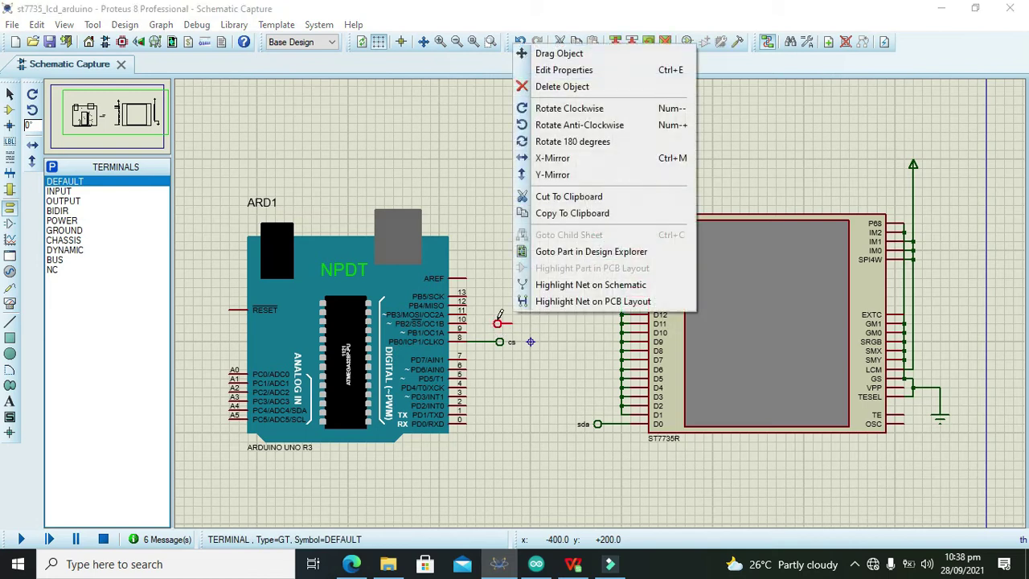
click(584, 141)
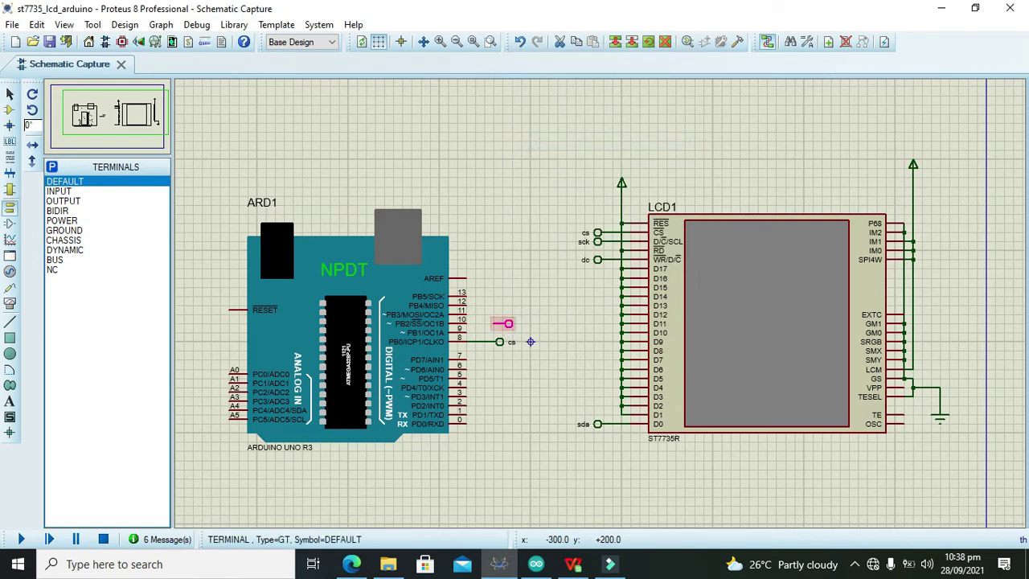
drag(503, 323, 499, 332)
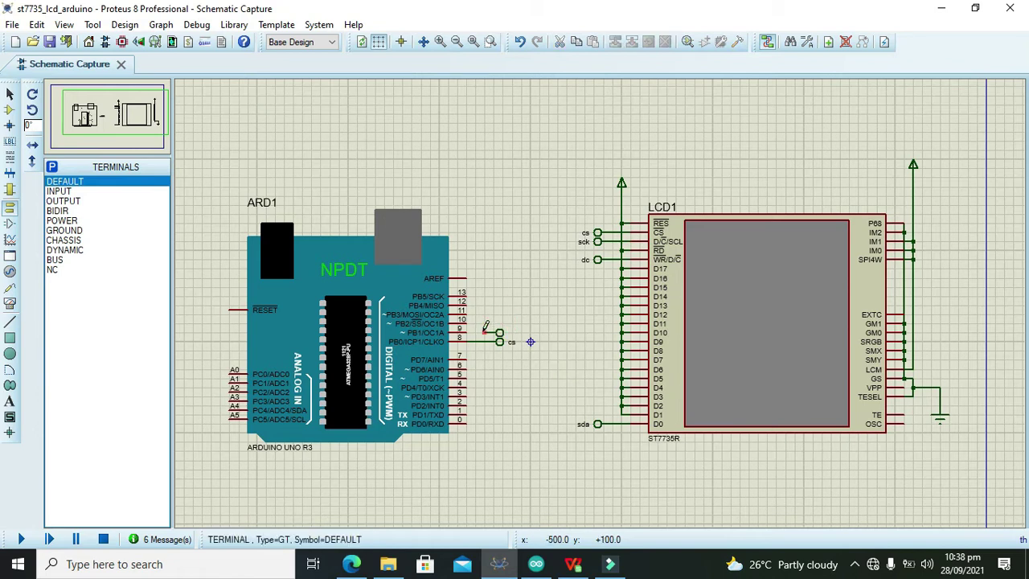
click(485, 332)
click(466, 332)
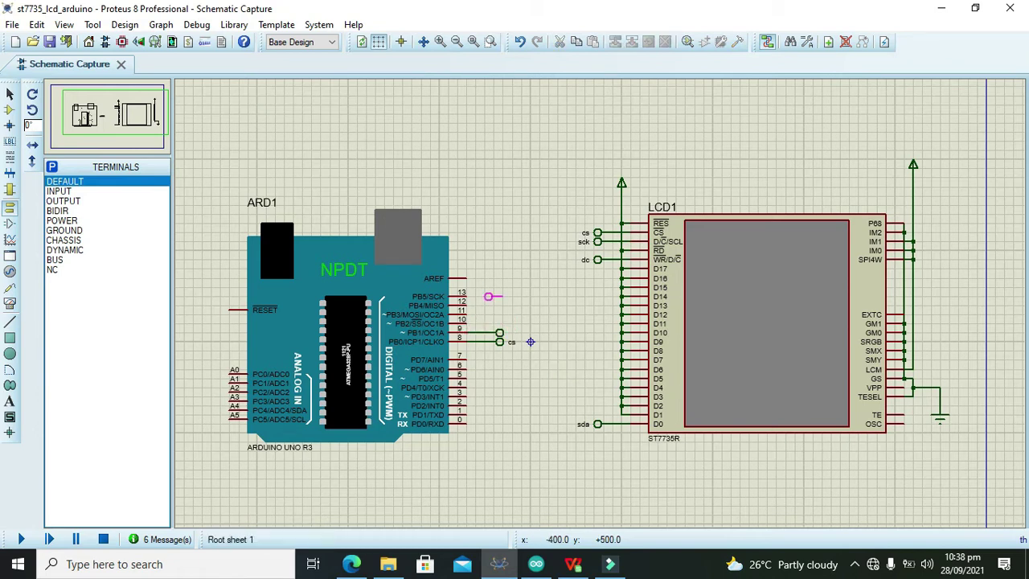
Step: Rotate the terminal near pin 13, wire it to the pin, and label it sda
right_click(490, 297)
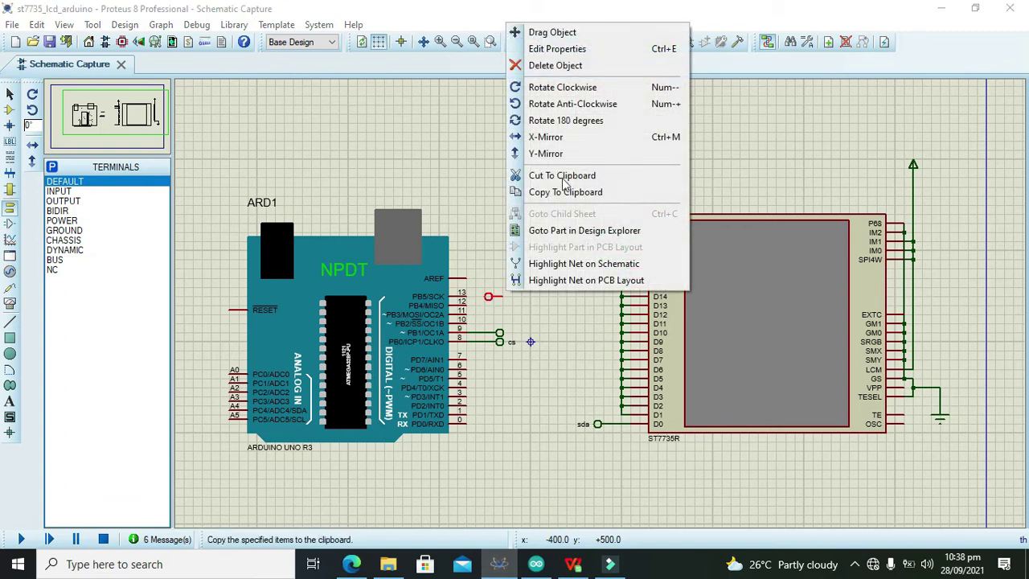
click(567, 120)
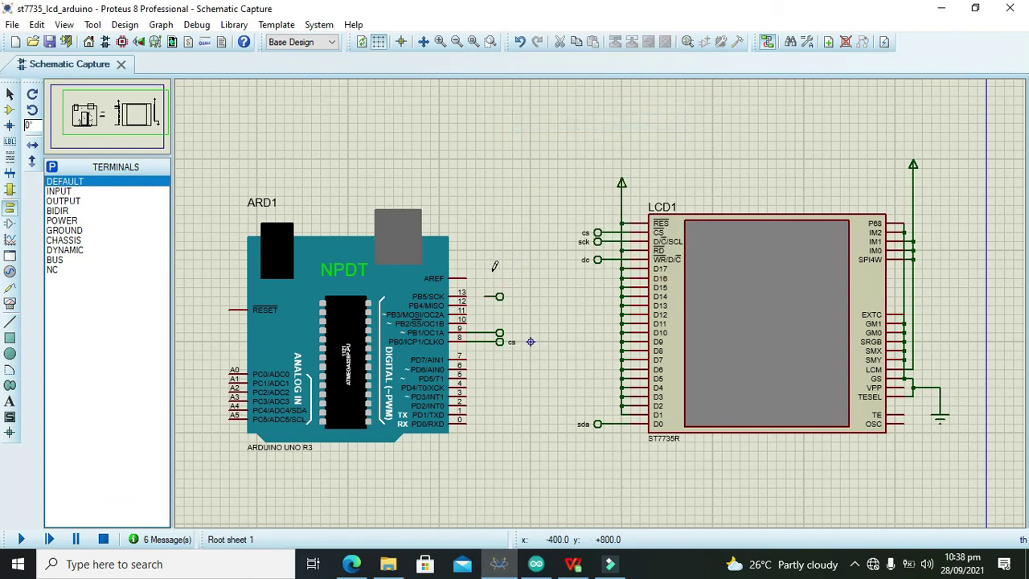
click(487, 296)
click(468, 296)
double_click(499, 299)
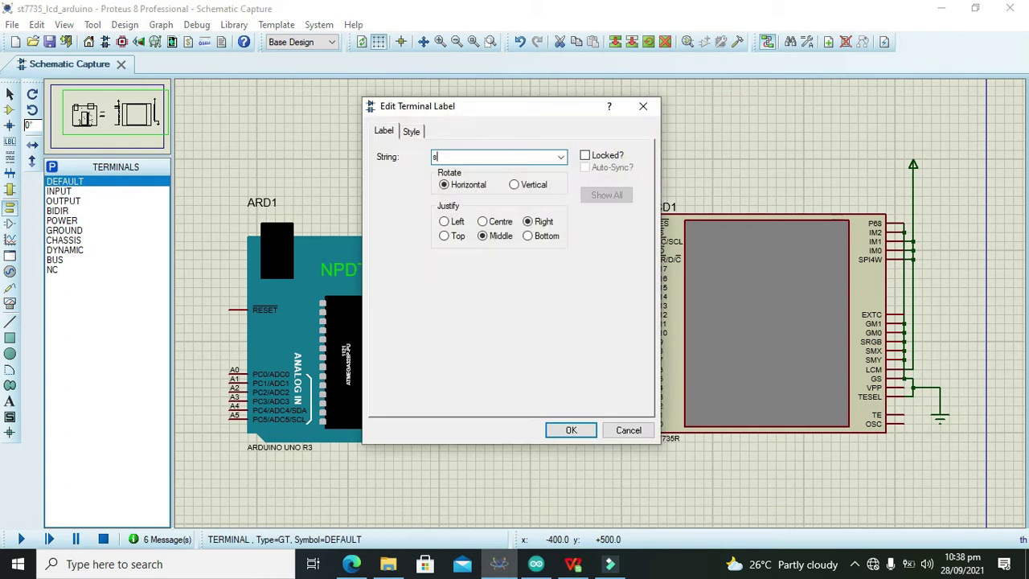
key(Return)
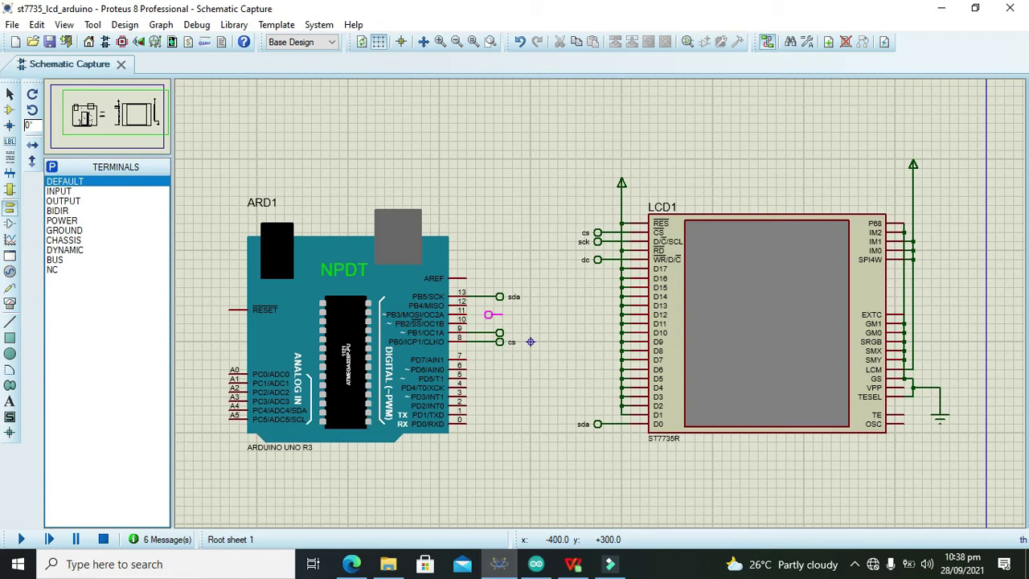
Step: Place an X-mirrored terminal at Arduino pin 11 labelled sck
click(498, 314)
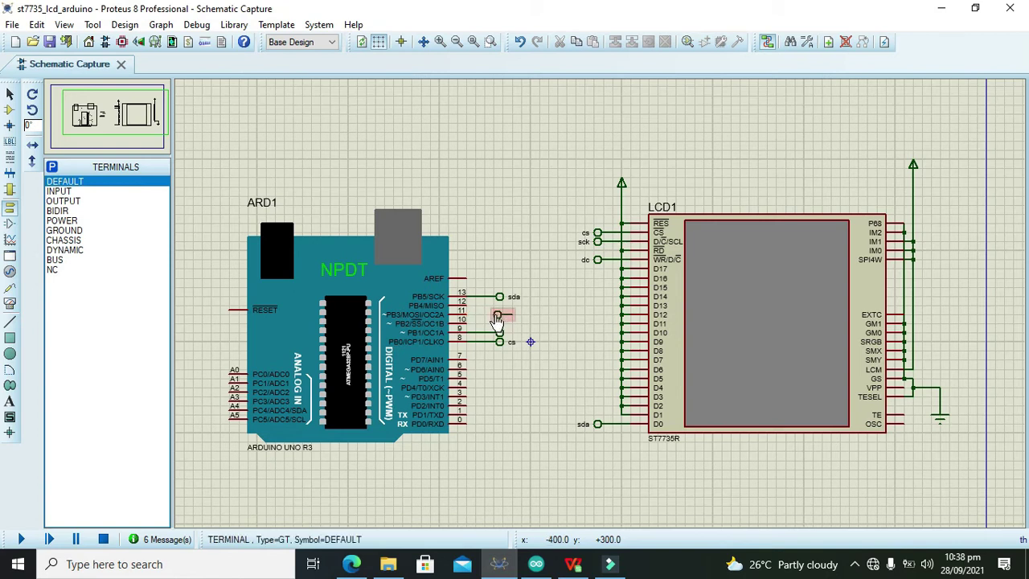
right_click(498, 314)
click(586, 153)
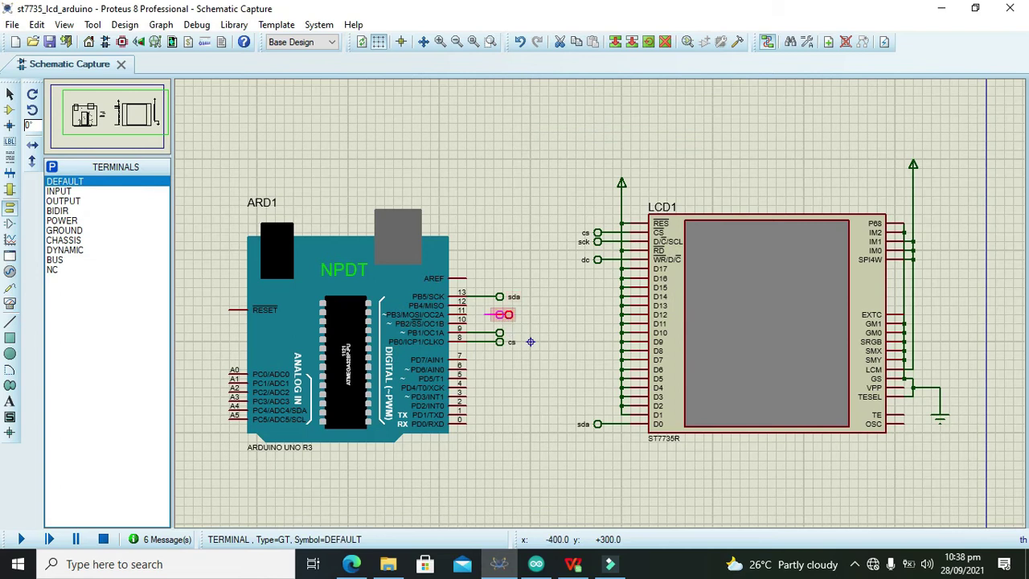
click(519, 315)
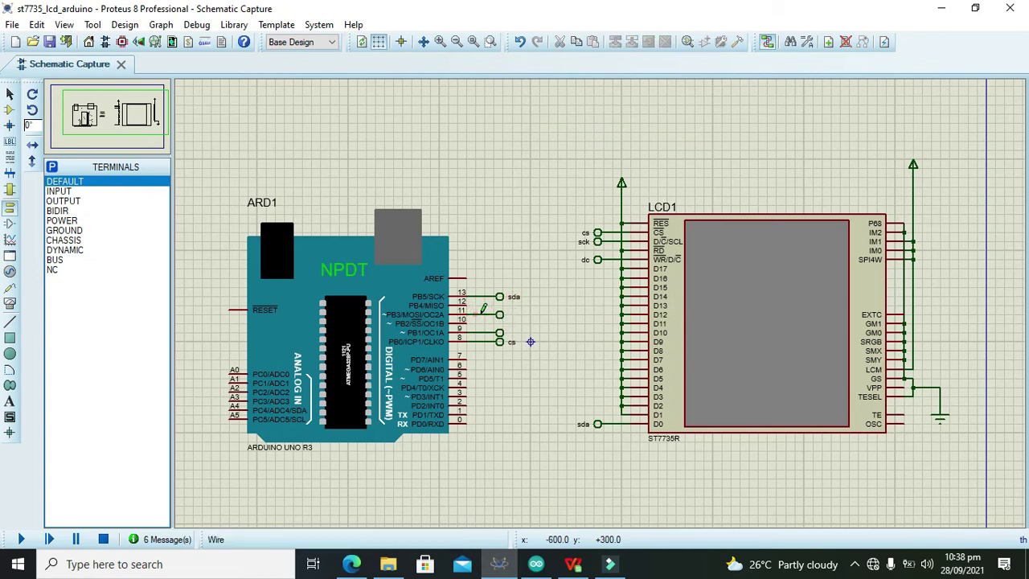
double_click(499, 315)
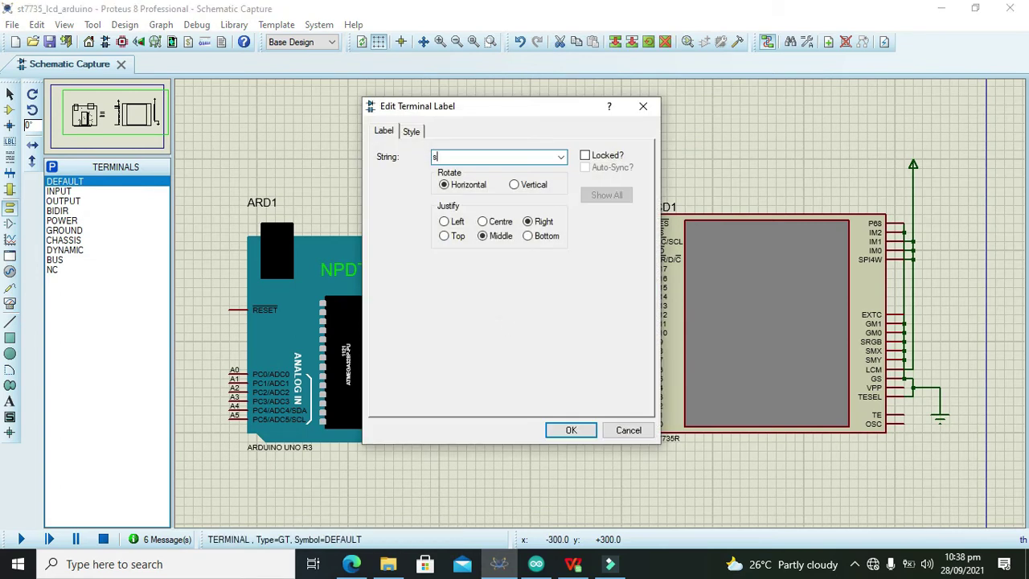
key(Return)
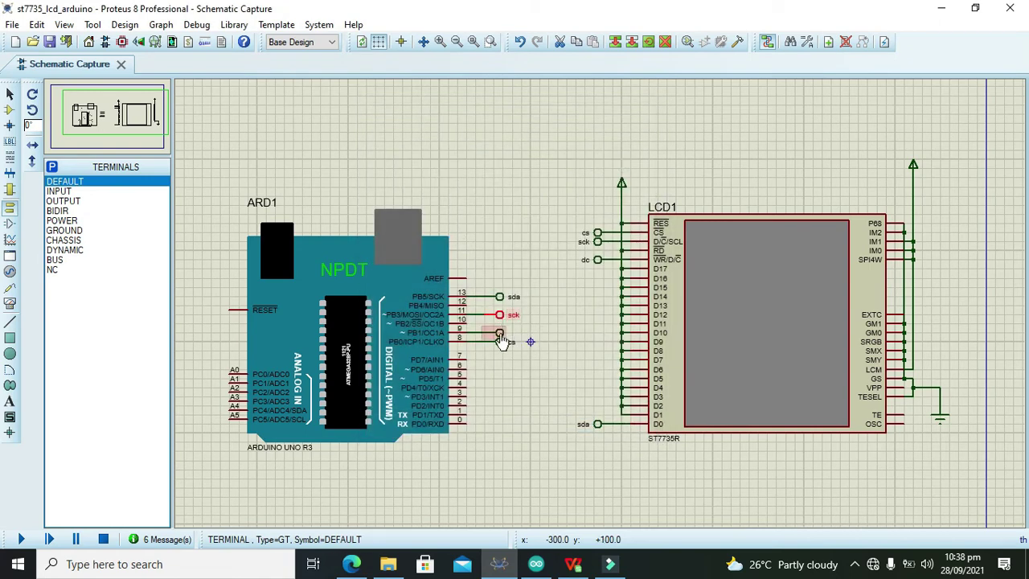
Step: Delete the pin 9 wire, move its terminal to pin 10, and relabel it cs
right_click(501, 334)
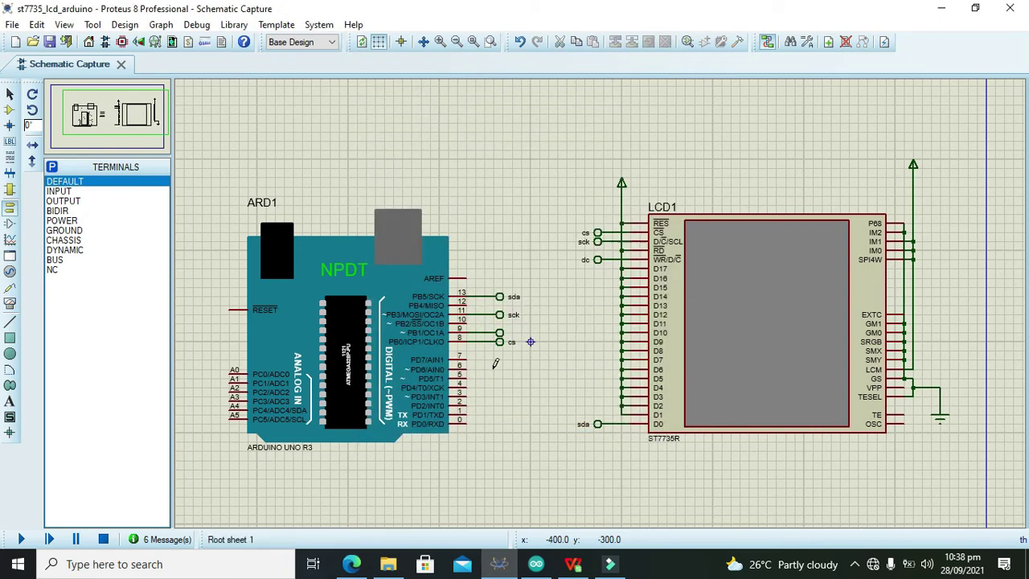
click(501, 326)
right_click(486, 331)
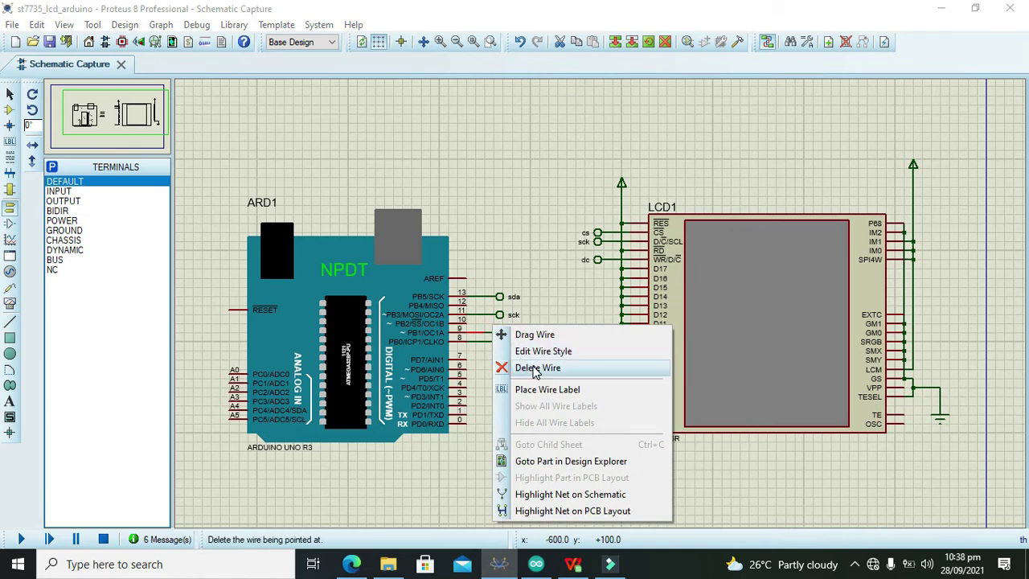
click(530, 365)
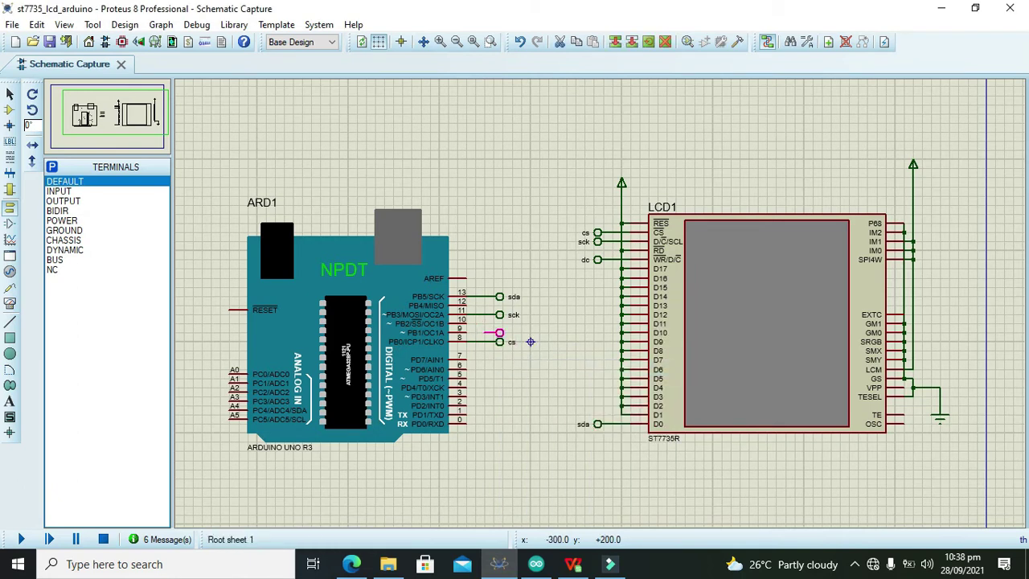
drag(500, 333, 499, 324)
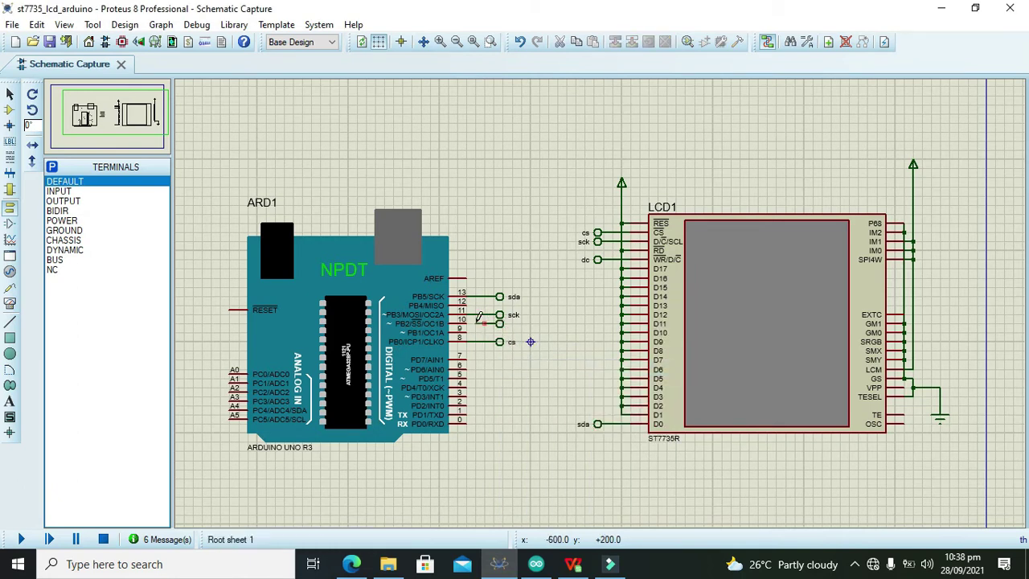
click(498, 325)
double_click(500, 329)
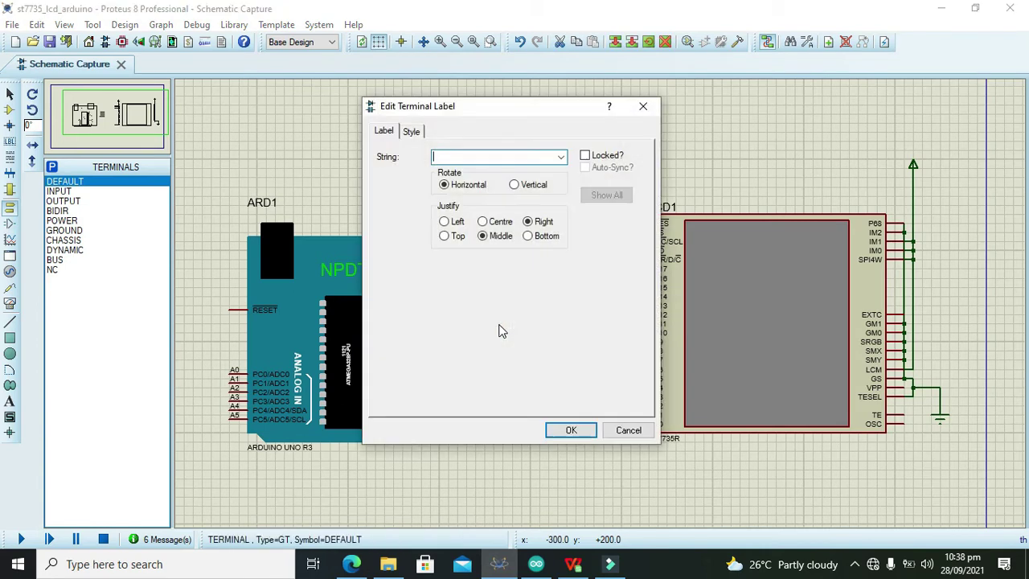
text(cs)
key(Return)
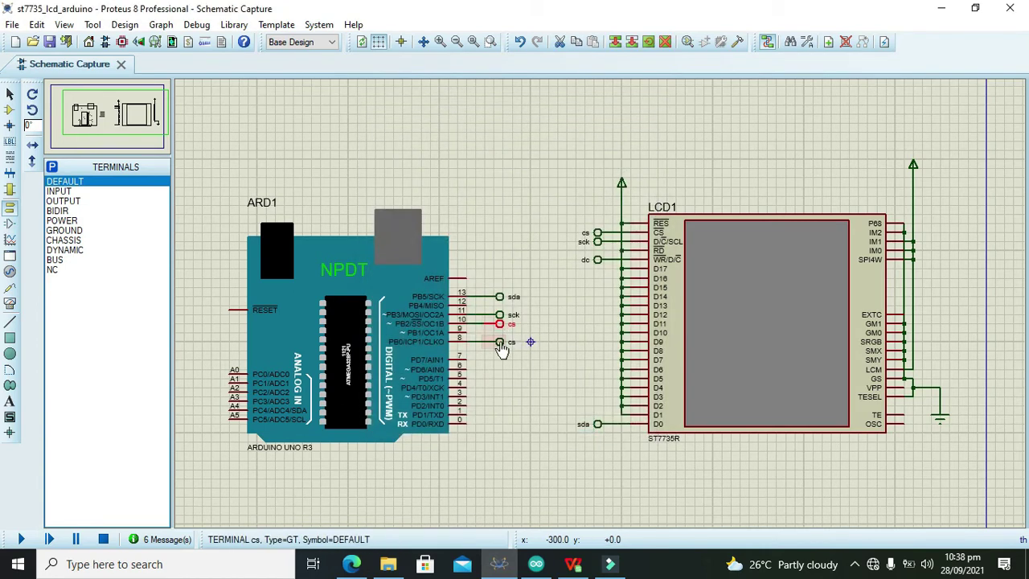
Step: Delete the pin 8 wire, move that terminal to pin 9, and relabel it dc
right_click(491, 339)
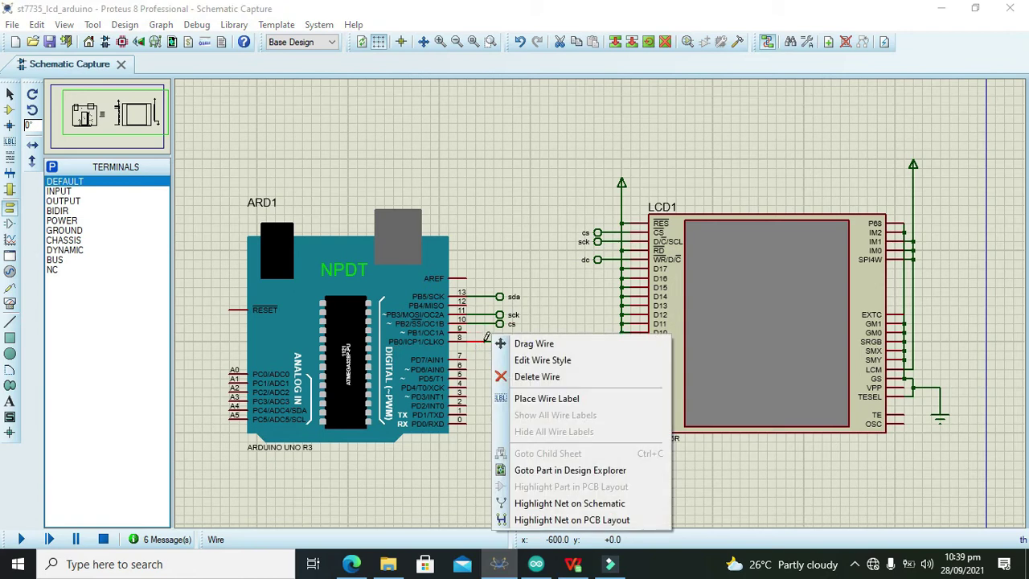
click(530, 388)
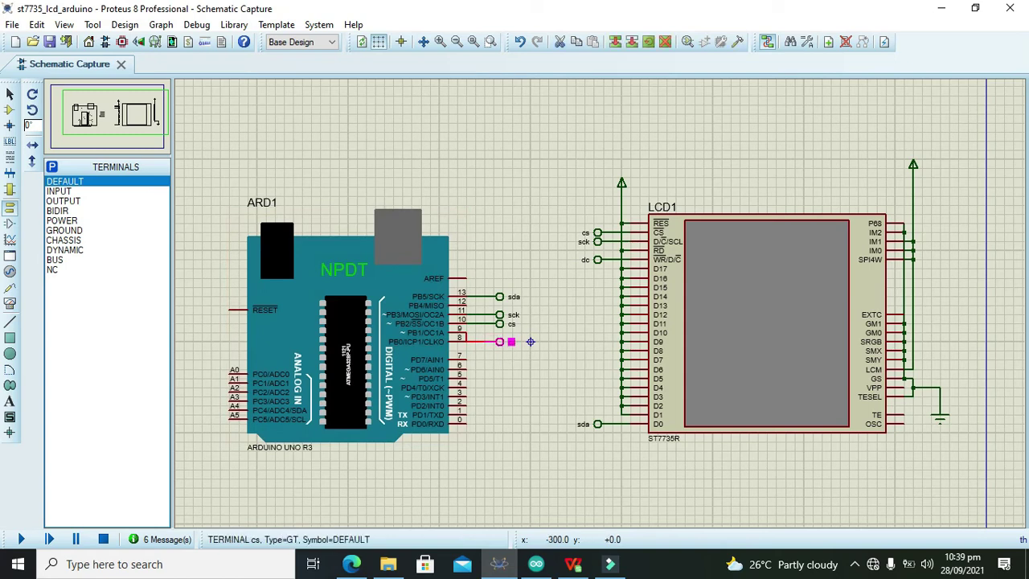
drag(499, 342, 499, 332)
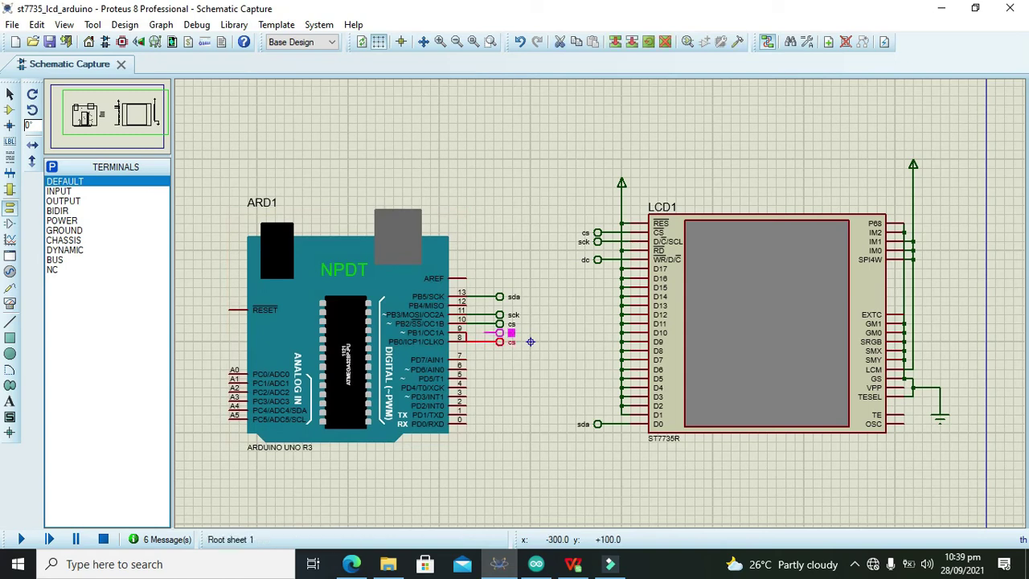
double_click(499, 332)
text(dc)
key(Return)
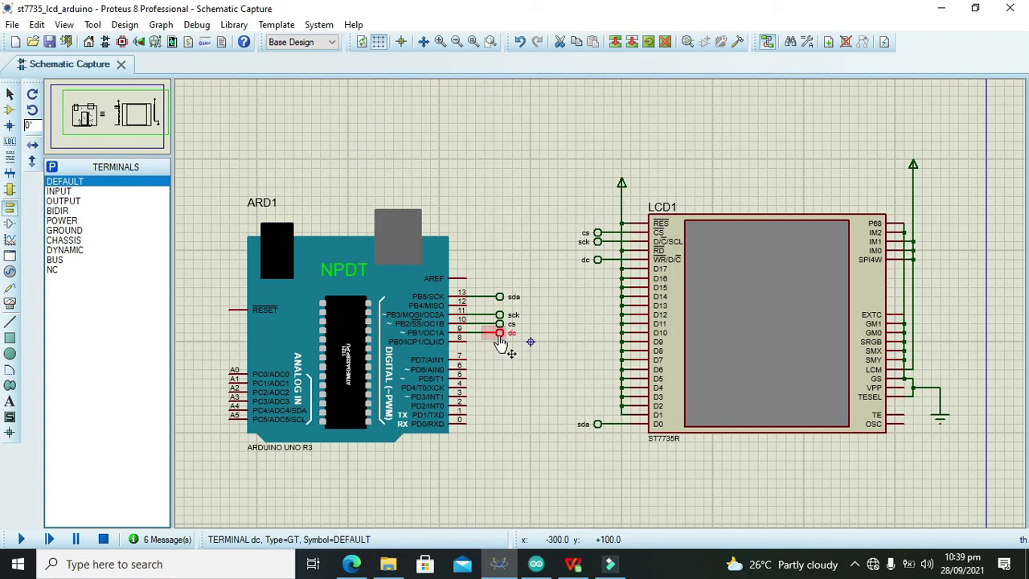
click(516, 369)
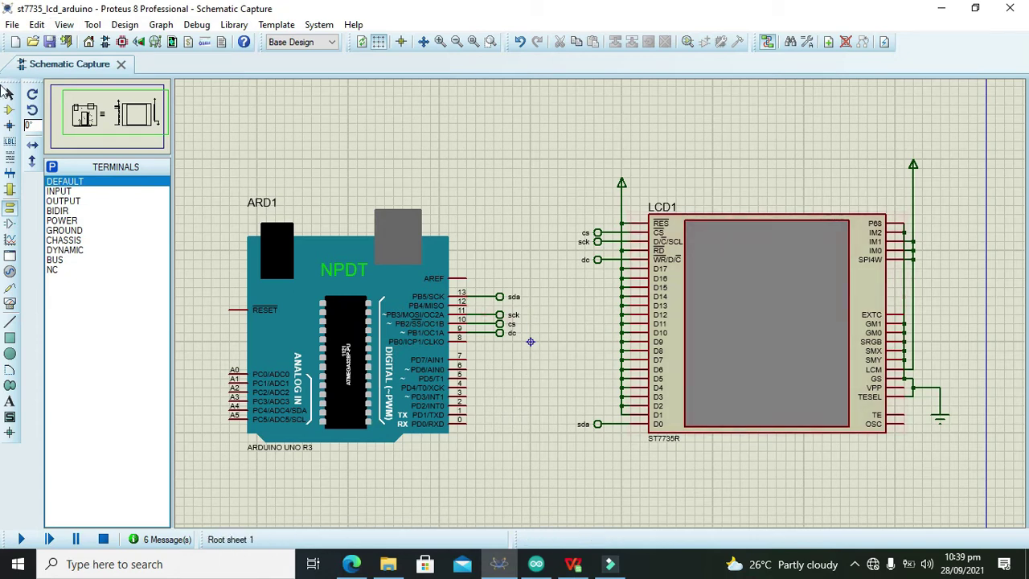
Step: In the tft_st7735 sketch, delete the empty line before loop()'s closing brace
click(8, 94)
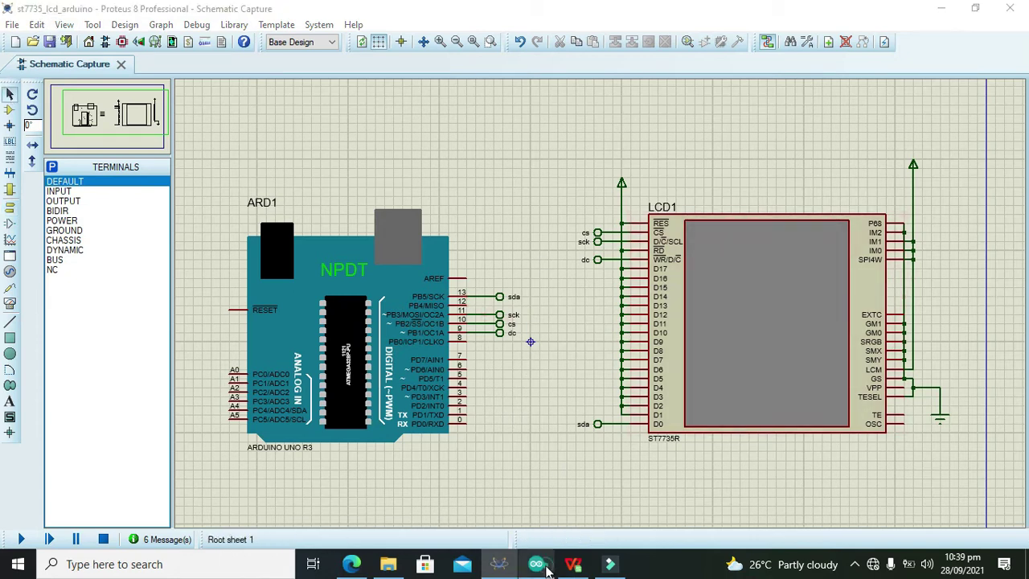
click(536, 563)
click(535, 218)
drag(660, 185, 8, 250)
click(912, 239)
drag(1021, 233, 1027, 338)
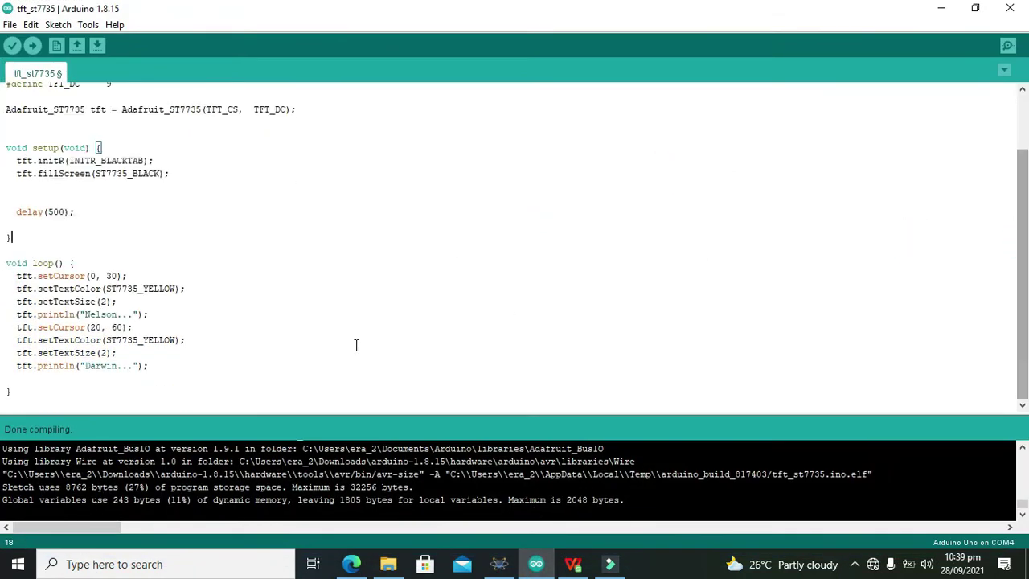
click(98, 372)
click(102, 366)
click(40, 388)
click(27, 370)
click(19, 376)
key(BackSpace)
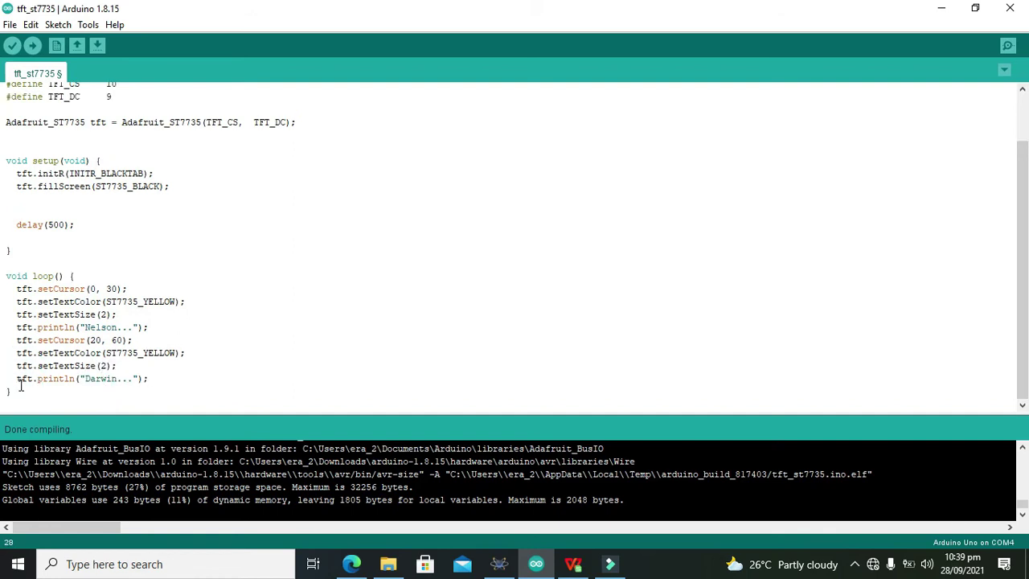
Step: Select the three #include lines, then put the caret after the SPI.h include
scroll(997, 314, up, 2)
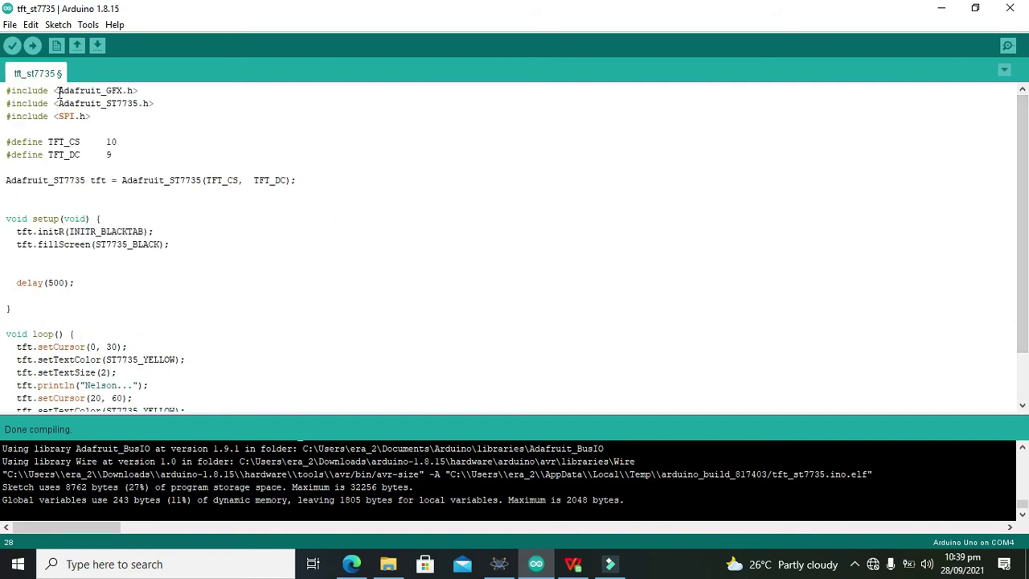
drag(92, 118, 7, 90)
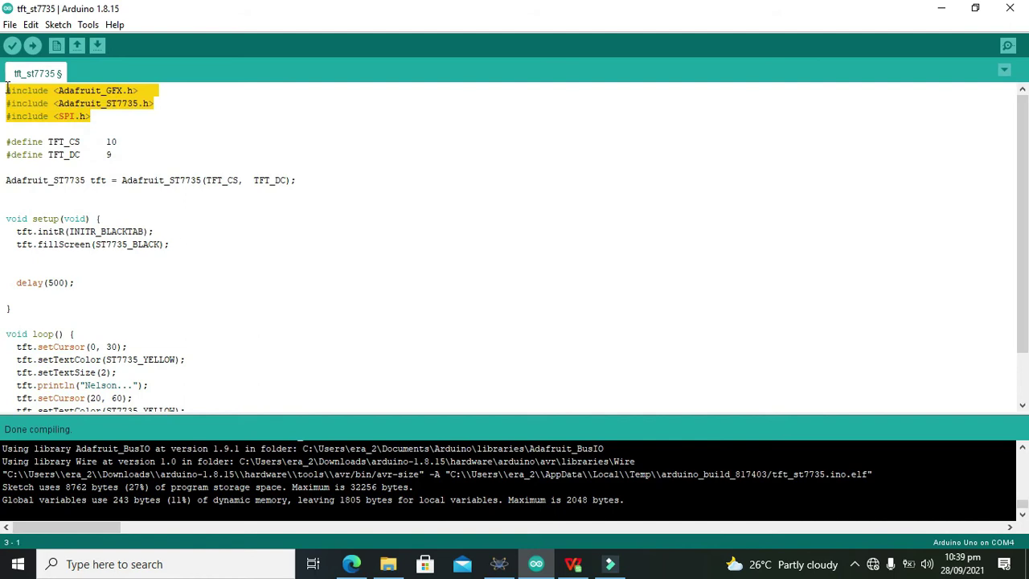
click(87, 89)
drag(115, 114, 7, 91)
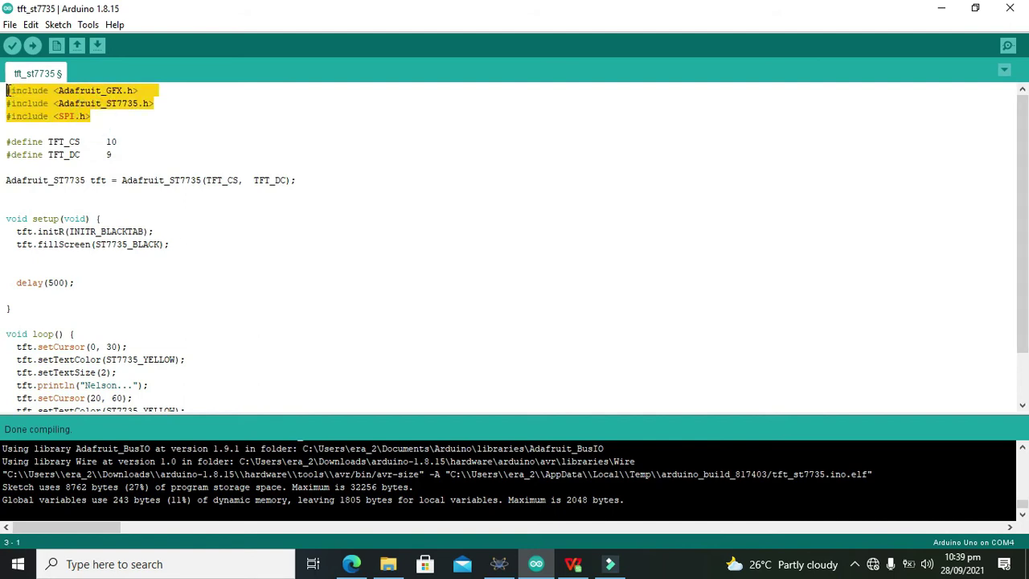
click(59, 94)
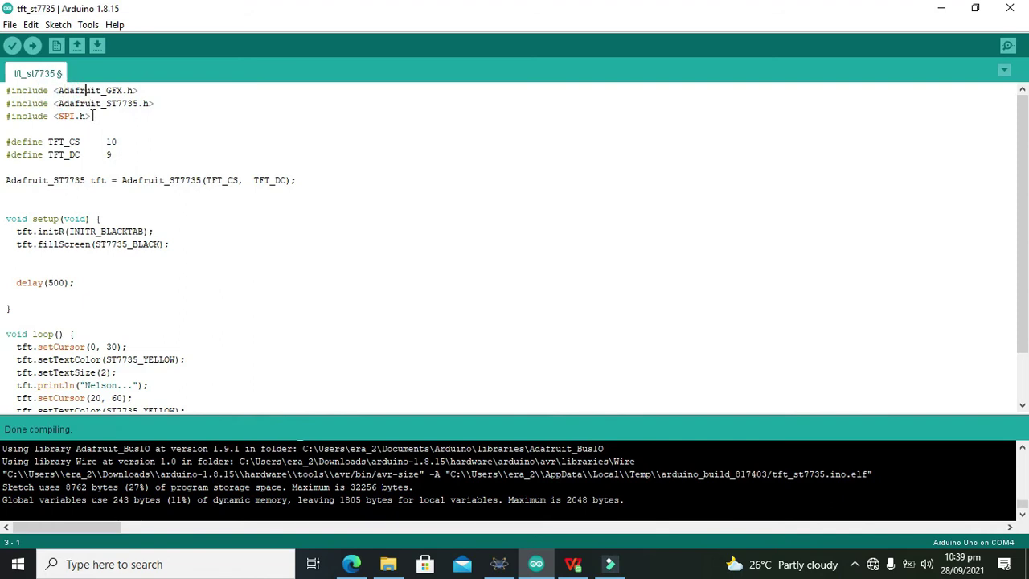
click(93, 117)
Step: Open the Arduino IDE Library Manager
click(58, 25)
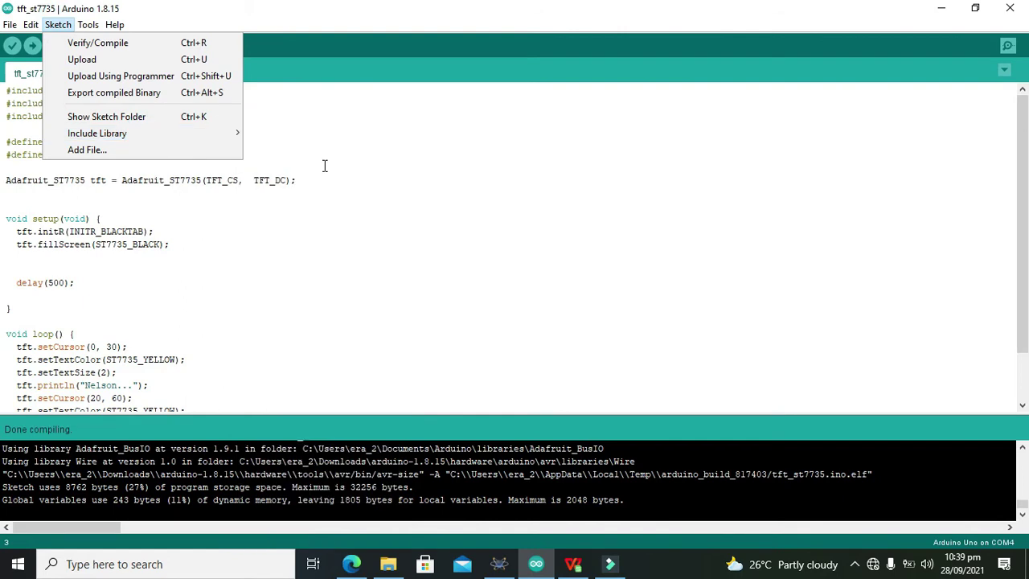
mouse_move(227, 134)
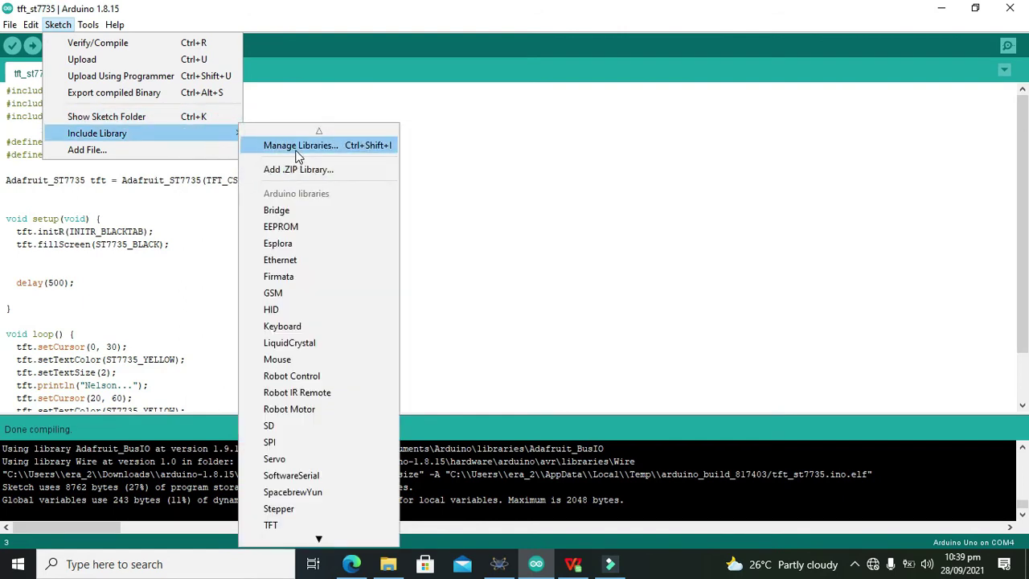
click(297, 147)
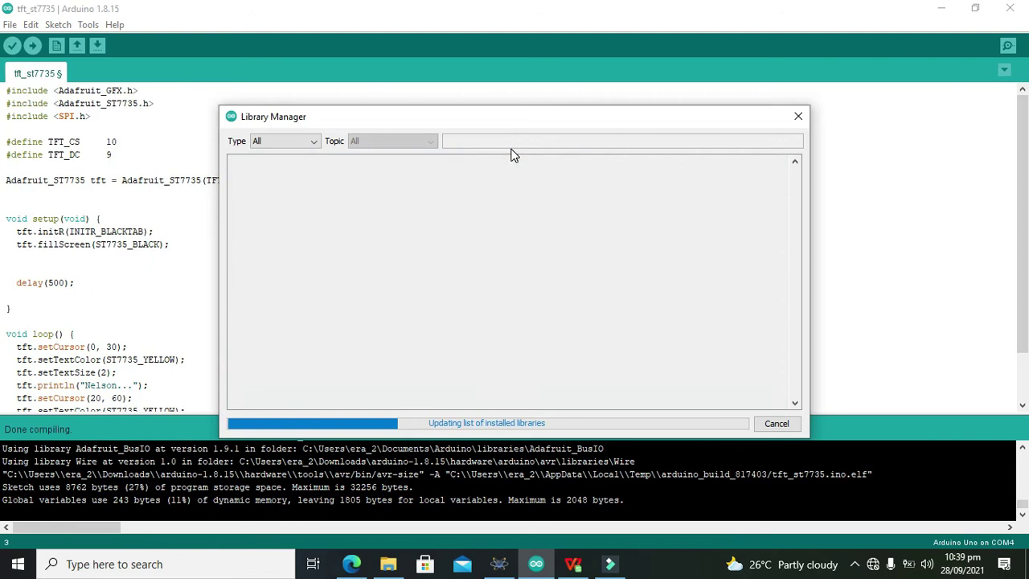
Step: Search adafruit_GFX.h, confirm Adafruit GFX Library 1.10.12 shows INSTALLED, and close the manager
click(507, 144)
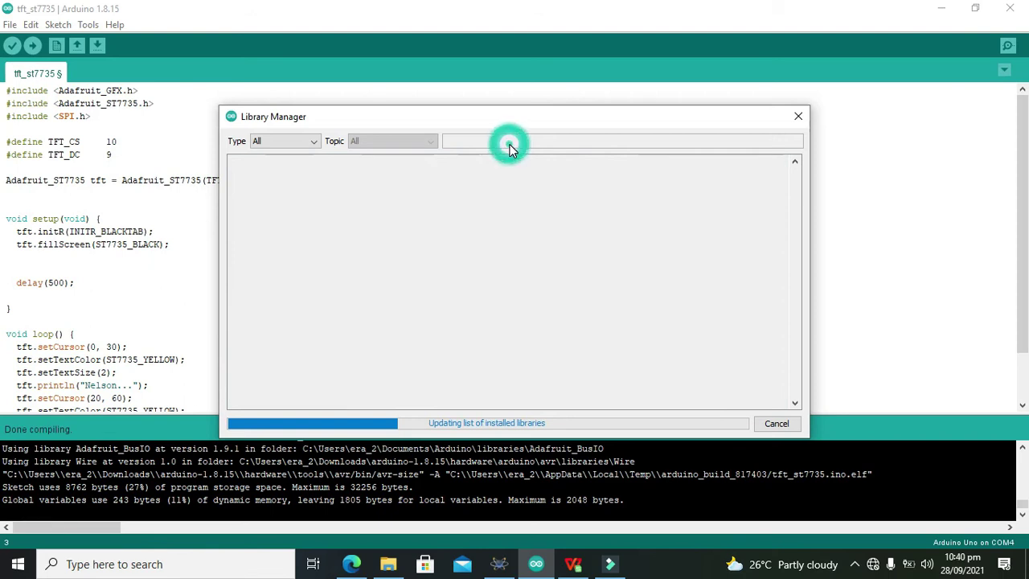
click(133, 97)
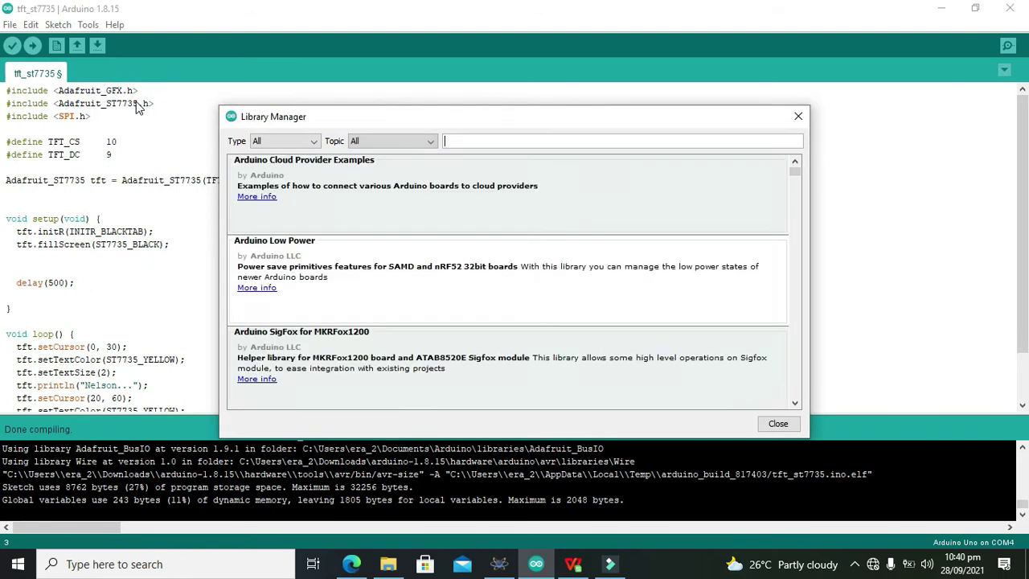
mouse_move(543, 184)
text(adafruit)
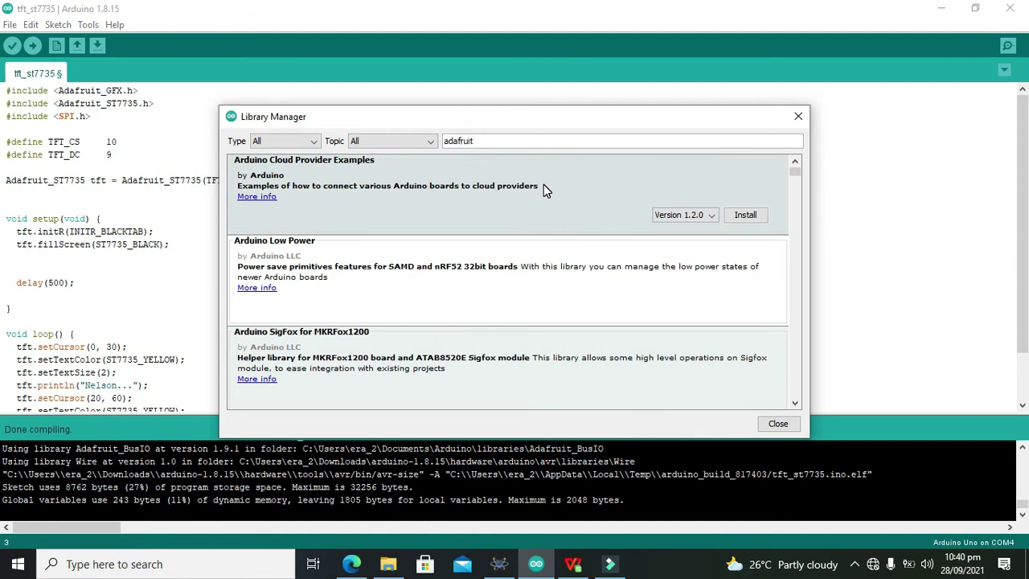
text(_GFX.h)
click(544, 187)
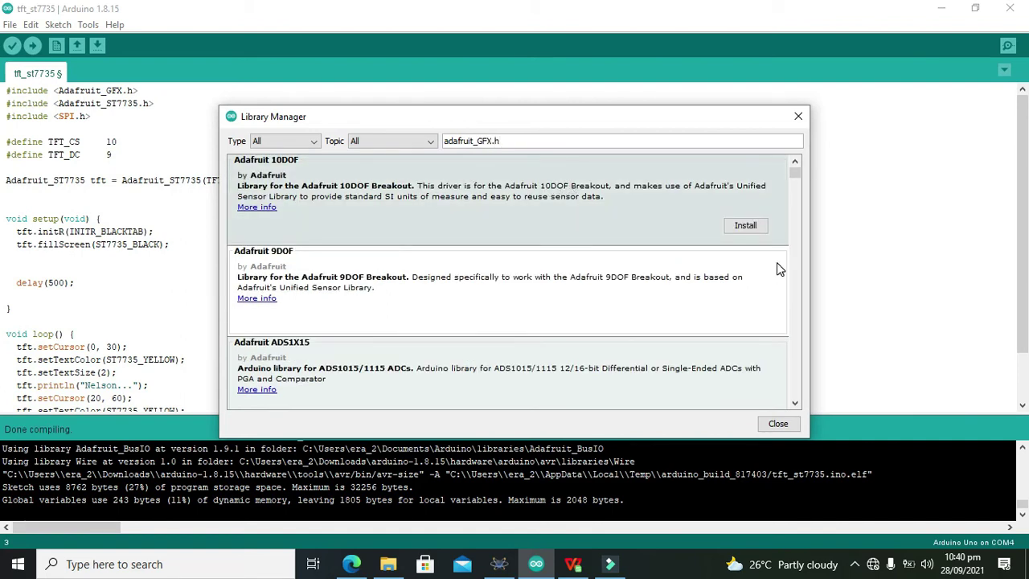
click(691, 143)
click(450, 191)
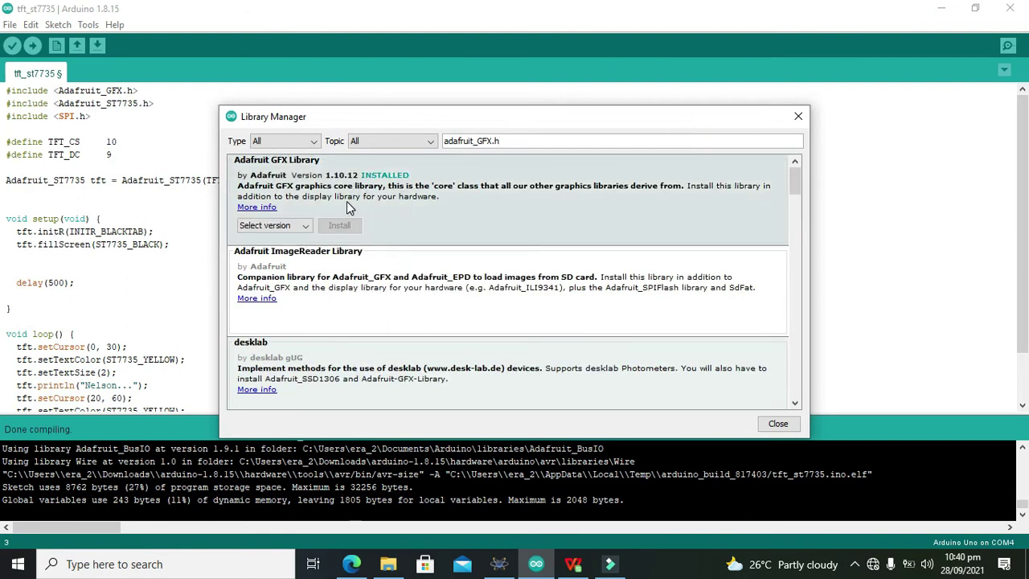
drag(356, 122, 356, 105)
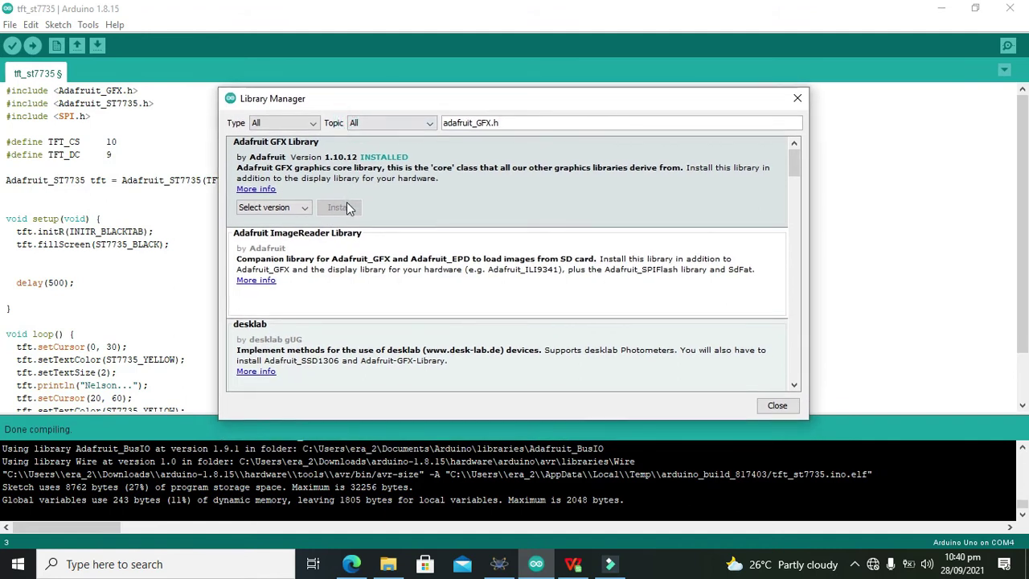
click(585, 361)
click(776, 405)
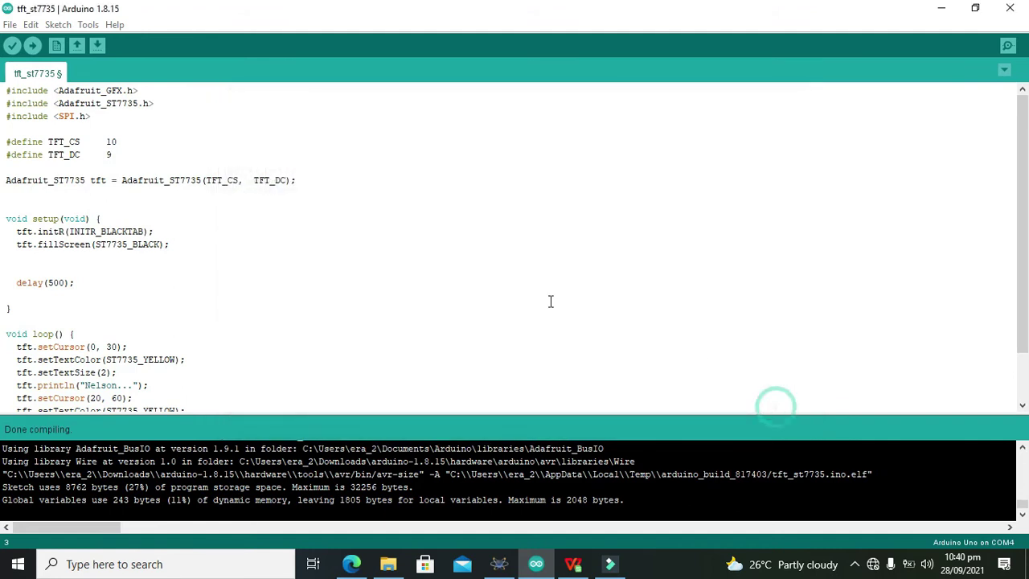
click(324, 233)
drag(149, 104, 59, 107)
click(60, 103)
click(149, 104)
click(149, 104)
click(95, 115)
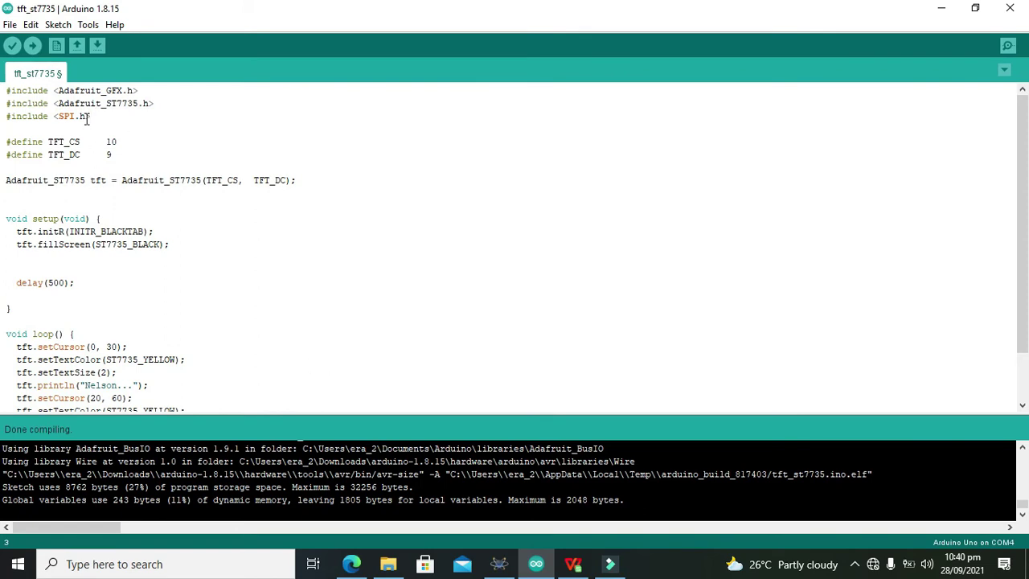
drag(86, 116, 60, 116)
mouse_move(59, 103)
mouse_down()
mouse_move(152, 104)
mouse_move(109, 87)
mouse_move(57, 80)
mouse_move(60, 90)
mouse_up()
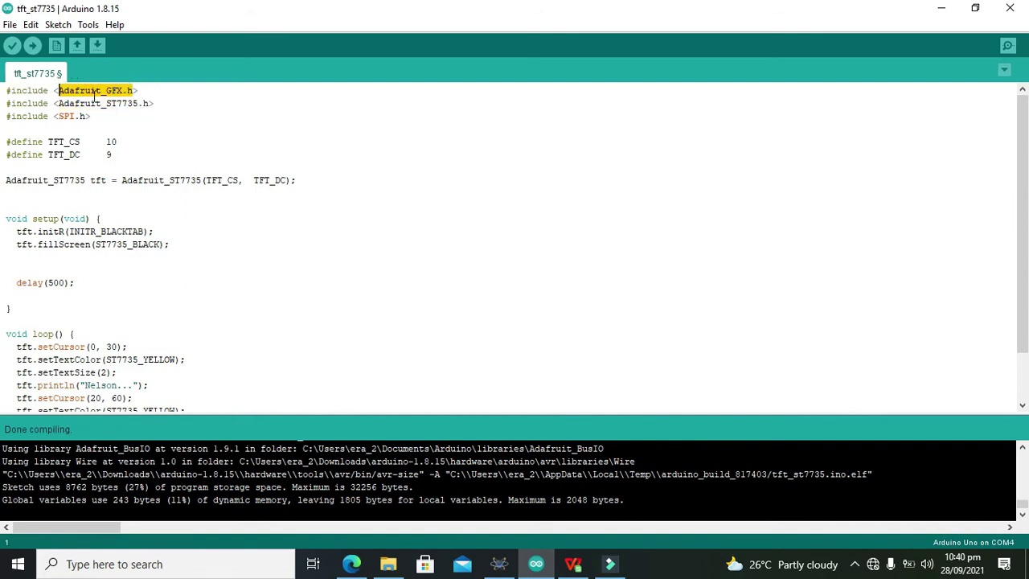
double_click(109, 142)
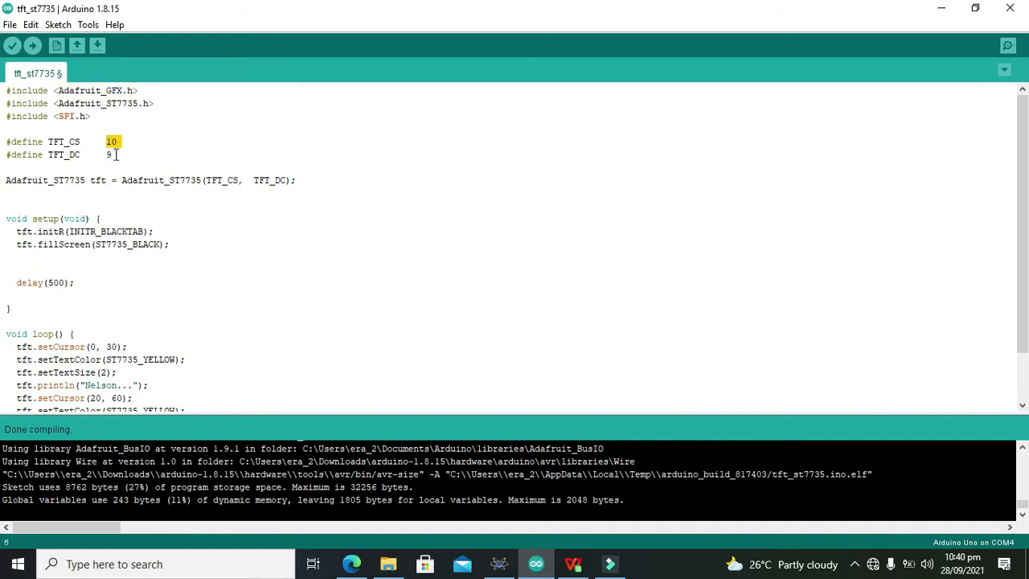
click(115, 154)
click(89, 142)
drag(70, 141, 82, 141)
drag(117, 141, 106, 141)
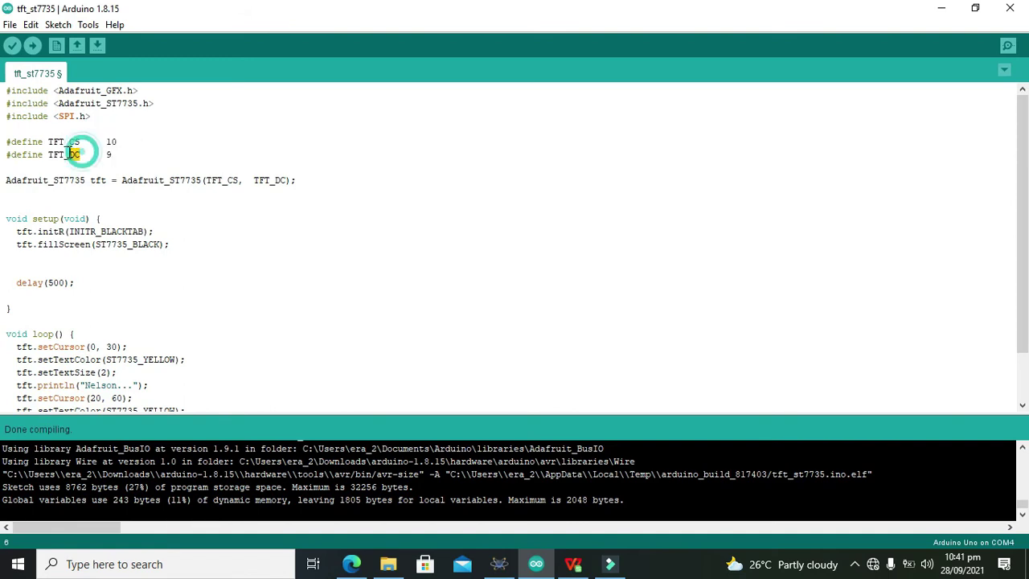
drag(81, 154, 107, 155)
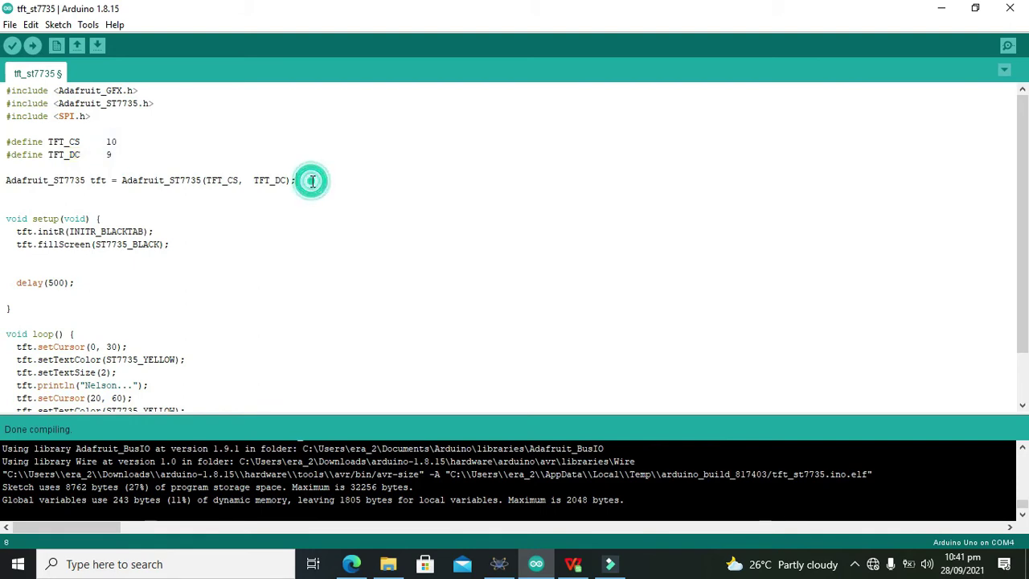
drag(310, 180, 5, 165)
click(149, 187)
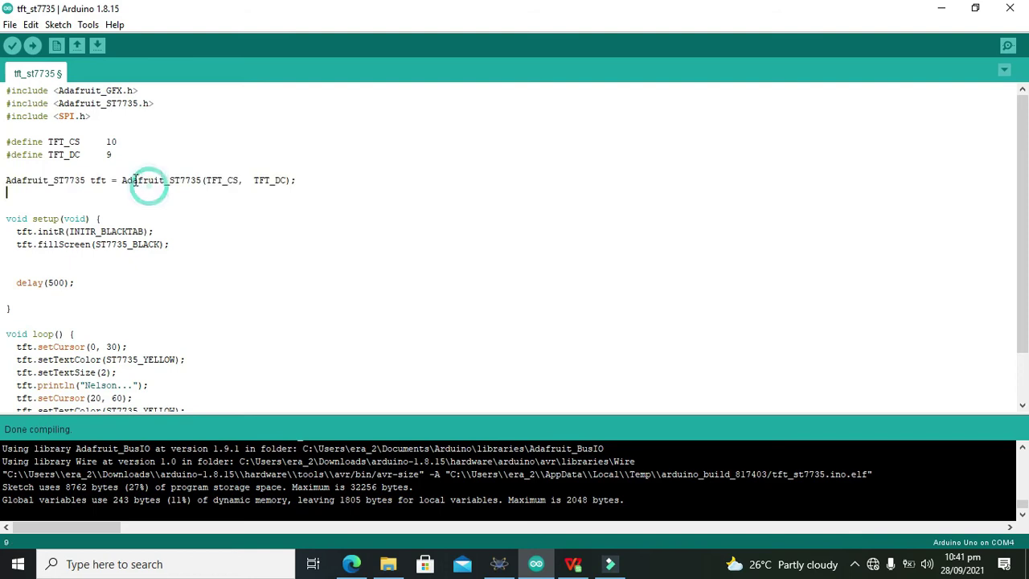
drag(120, 180, 201, 184)
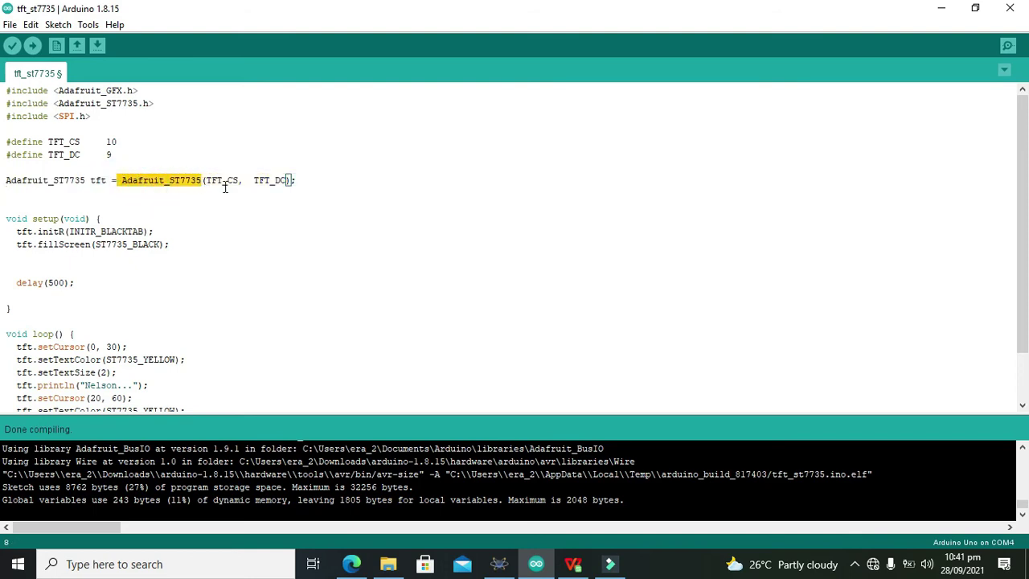
double_click(224, 181)
double_click(269, 180)
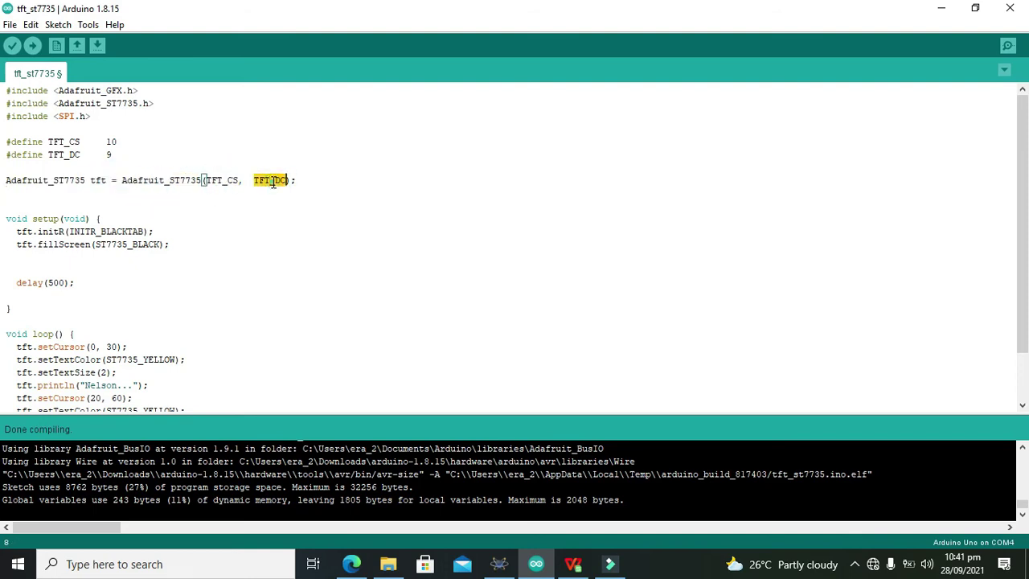
double_click(229, 180)
double_click(271, 179)
double_click(234, 182)
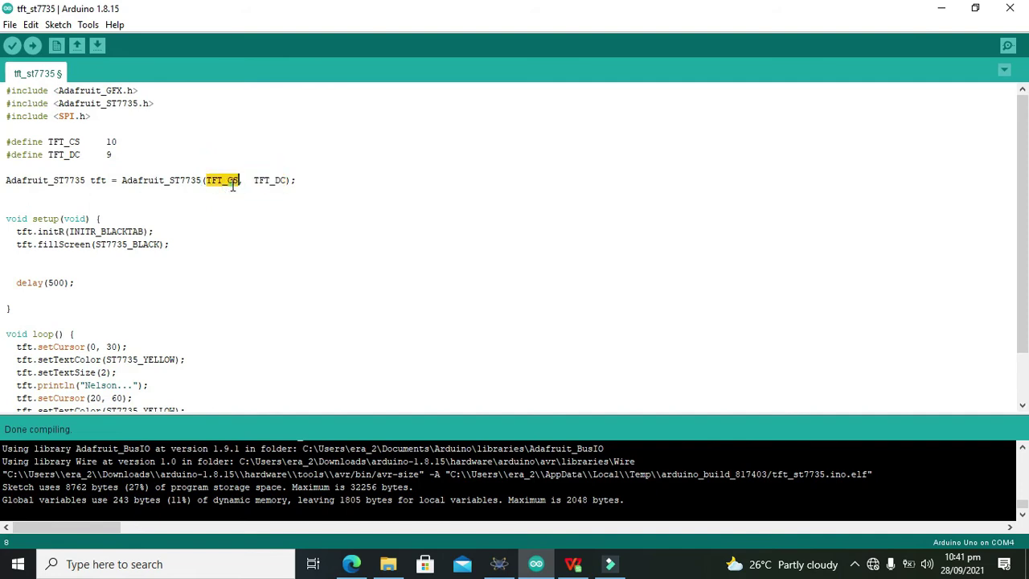
double_click(272, 180)
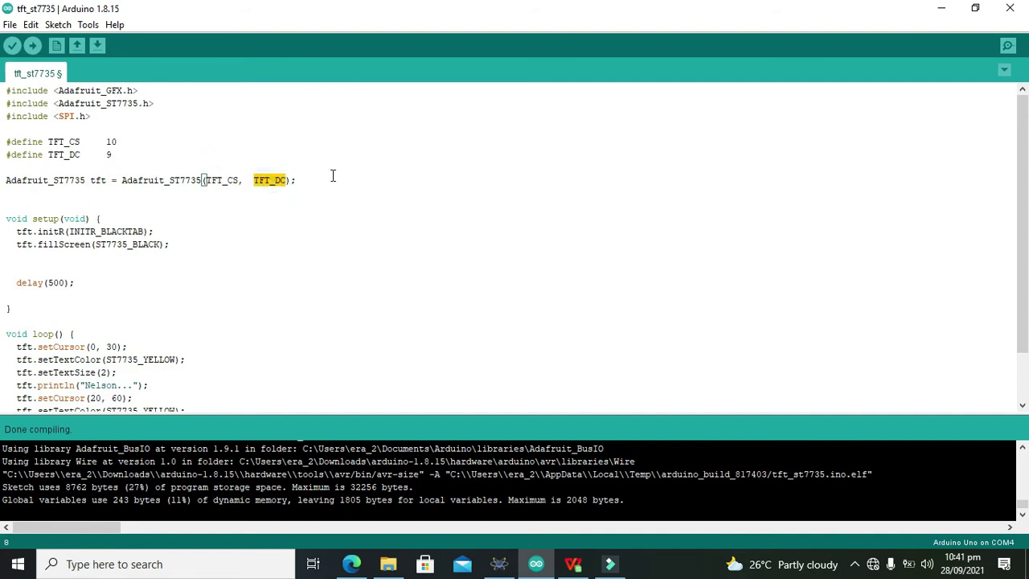
drag(333, 175, 6, 180)
click(33, 217)
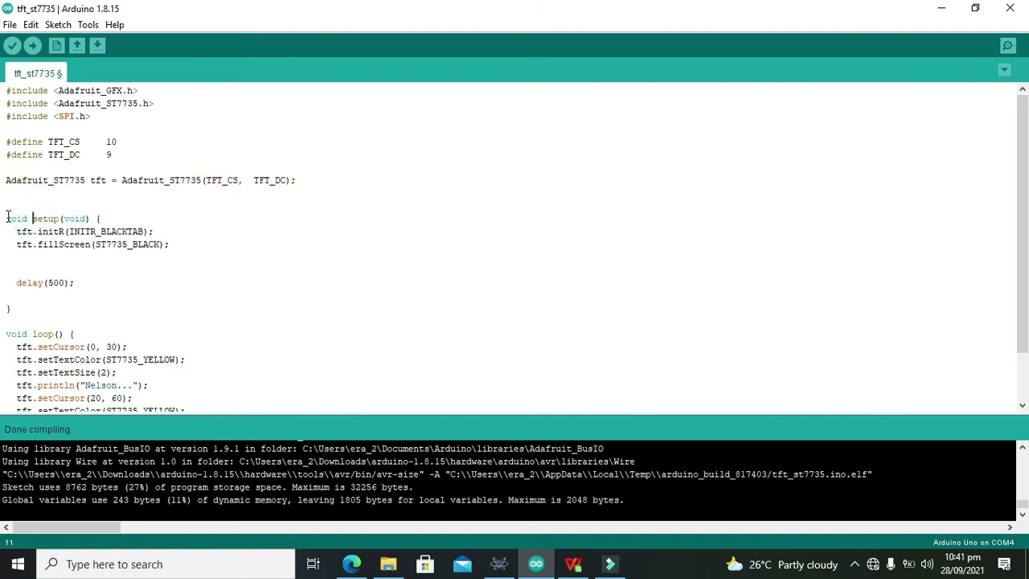
drag(6, 217, 30, 305)
click(29, 305)
drag(18, 232, 184, 246)
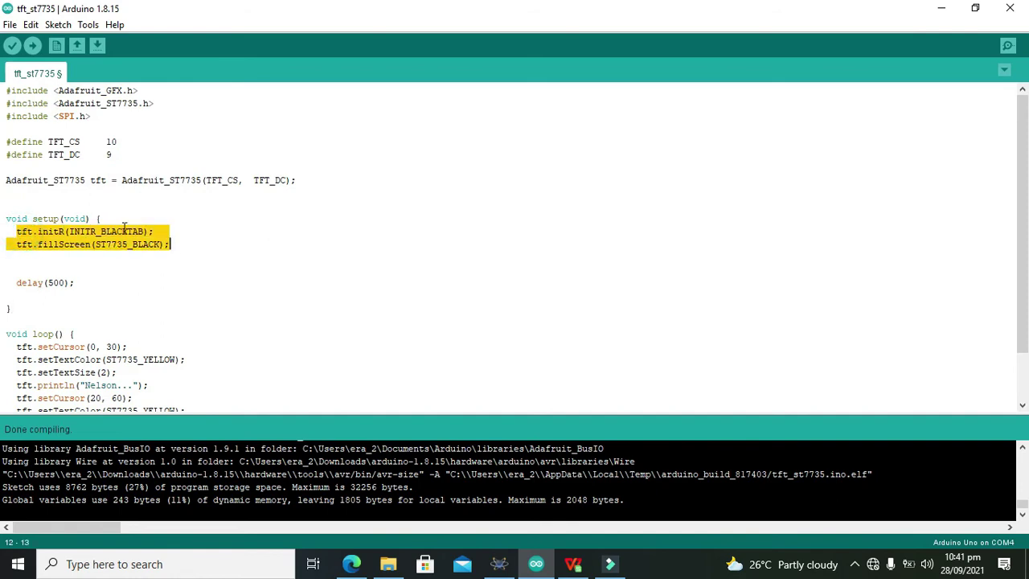
double_click(80, 232)
double_click(56, 232)
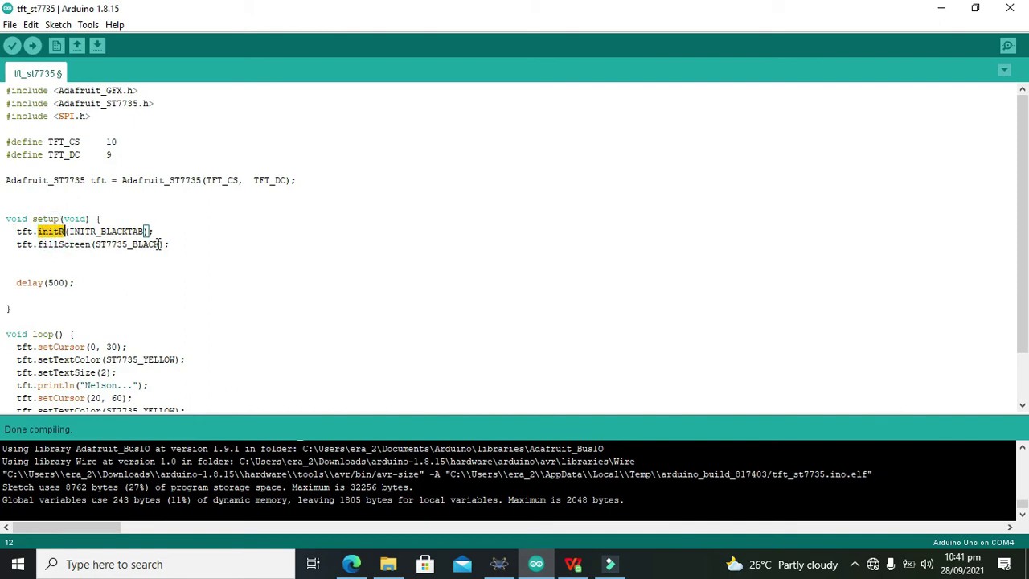
drag(161, 244, 135, 244)
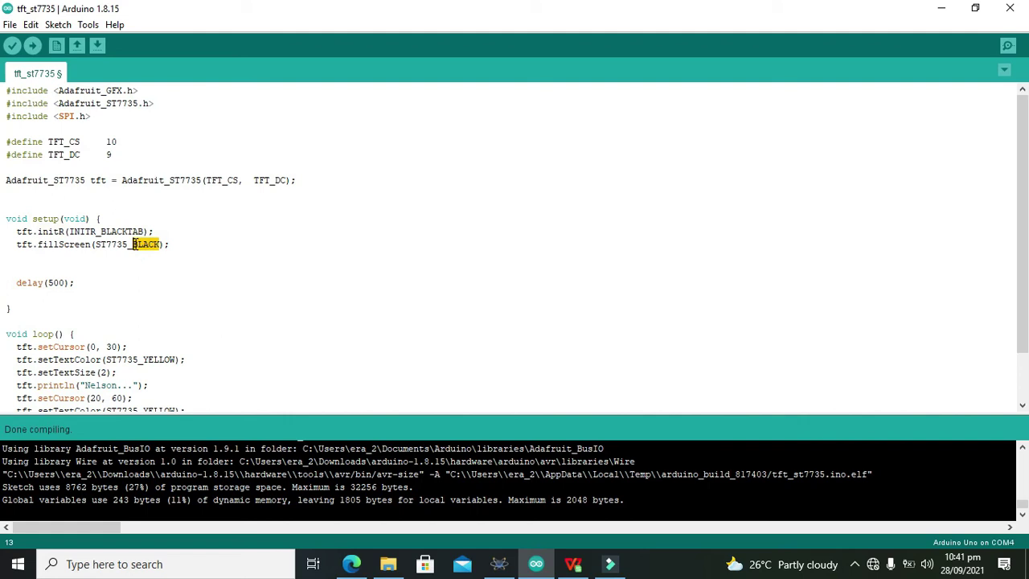
click(138, 244)
Step: Inspect the setCursor(0, 30) line and its y value 30 in loop()
scroll(4, 388, down, 2)
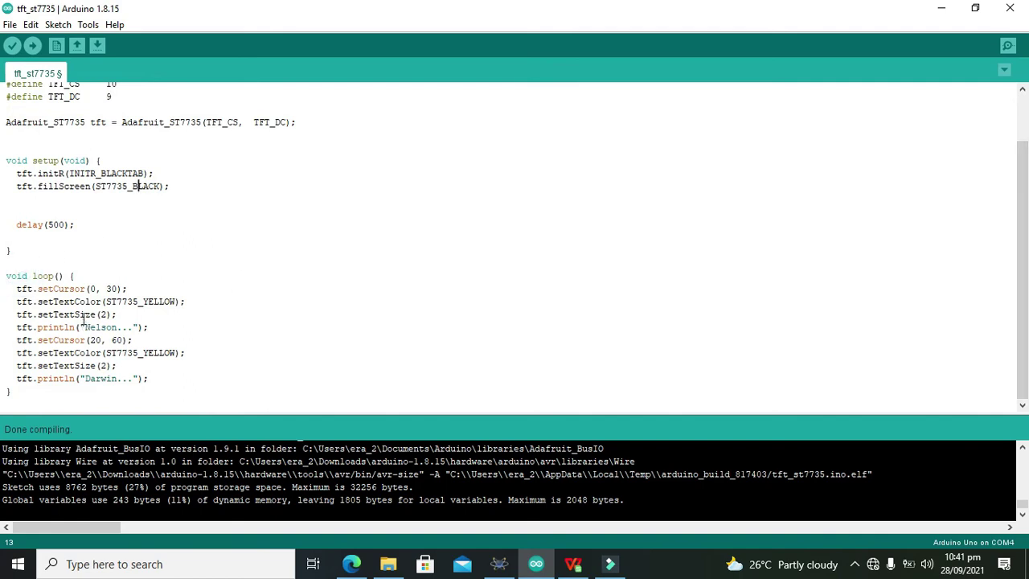
drag(12, 289, 128, 289)
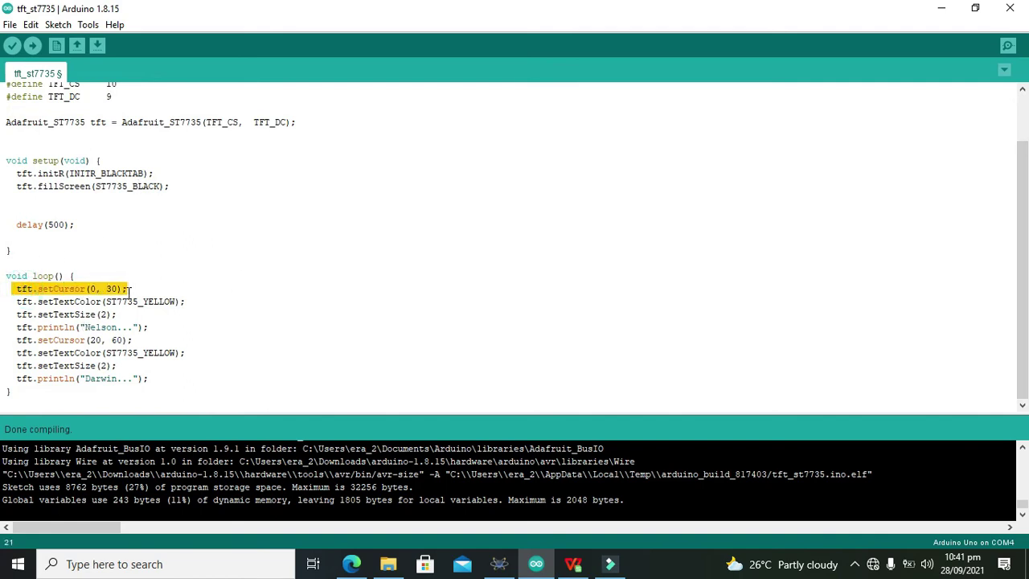
click(93, 291)
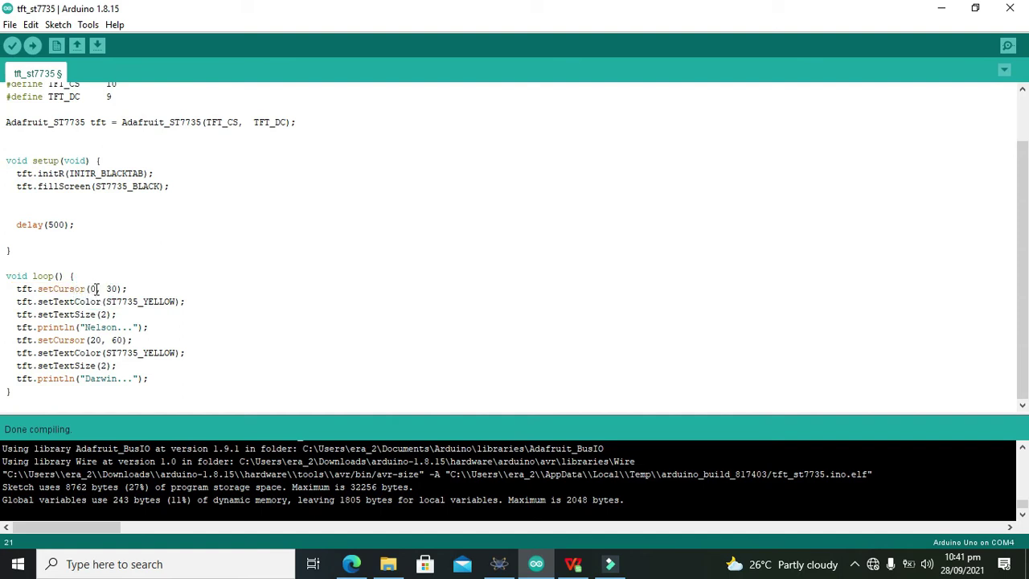
click(95, 288)
double_click(108, 288)
double_click(107, 289)
click(112, 287)
Step: Replace YELLOW with RED in the first setTextColor(ST7735_YELLOW) line
triple_click(194, 301)
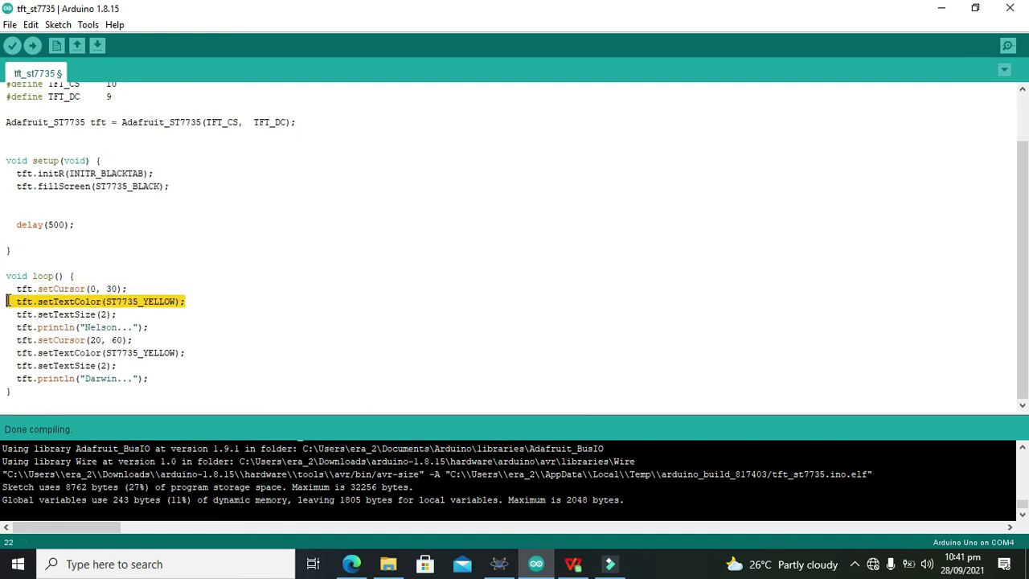
click(120, 301)
double_click(161, 302)
click(168, 302)
drag(170, 301, 143, 299)
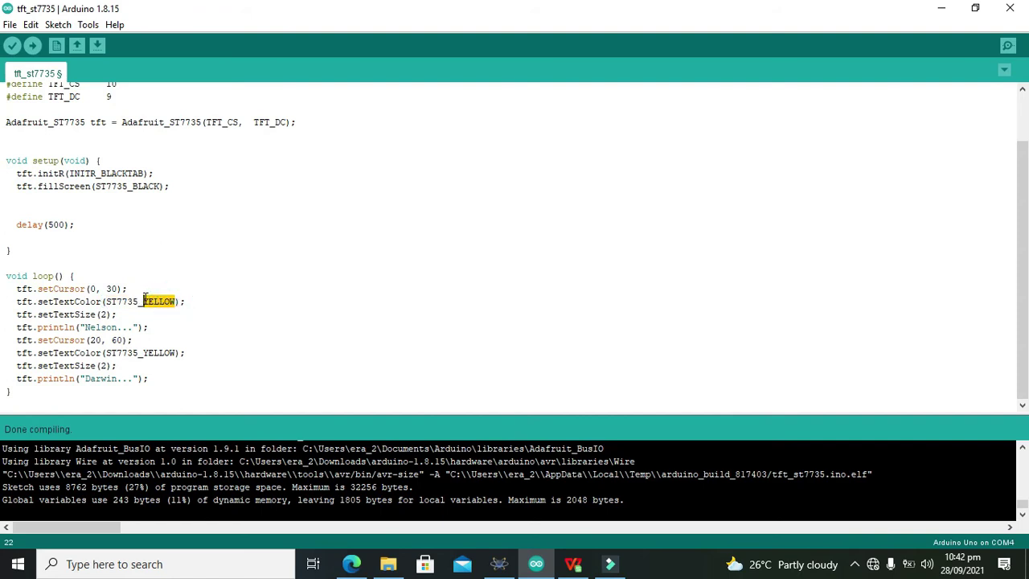
text(RED)
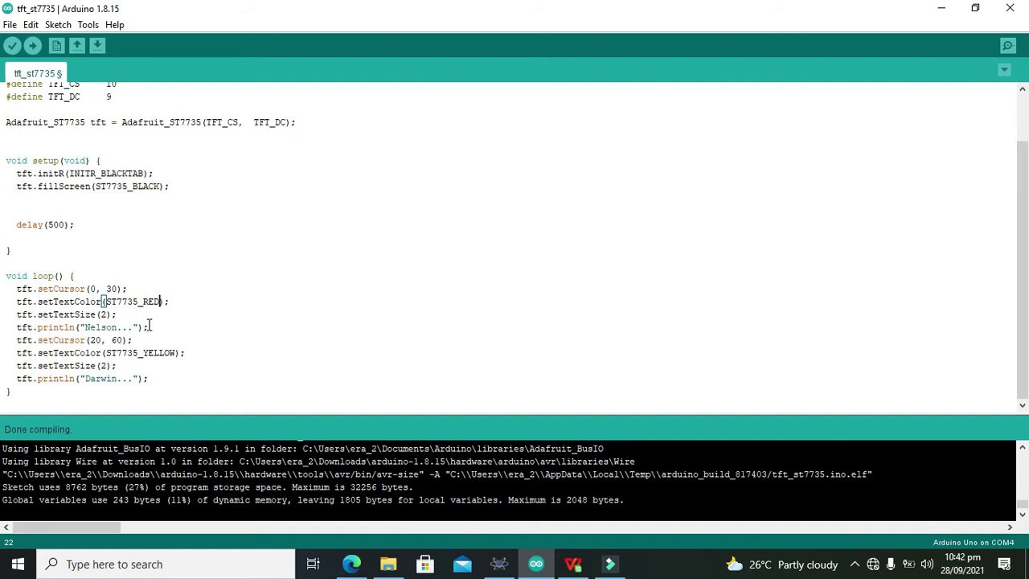
Step: Check the Nelson print line and the setTextSize(2) size value
click(134, 327)
click(124, 314)
shift+click(6, 314)
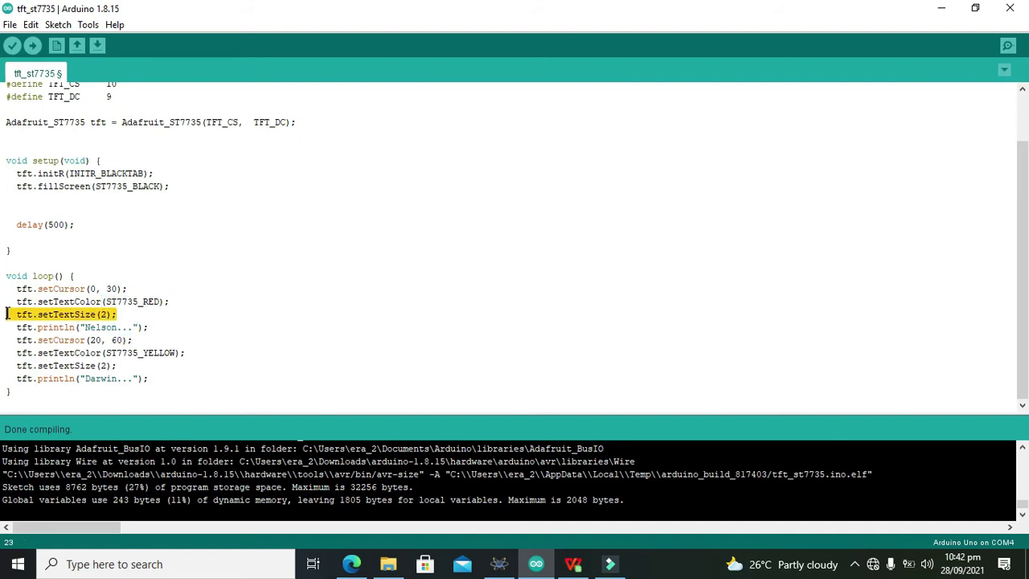
click(103, 314)
double_click(103, 315)
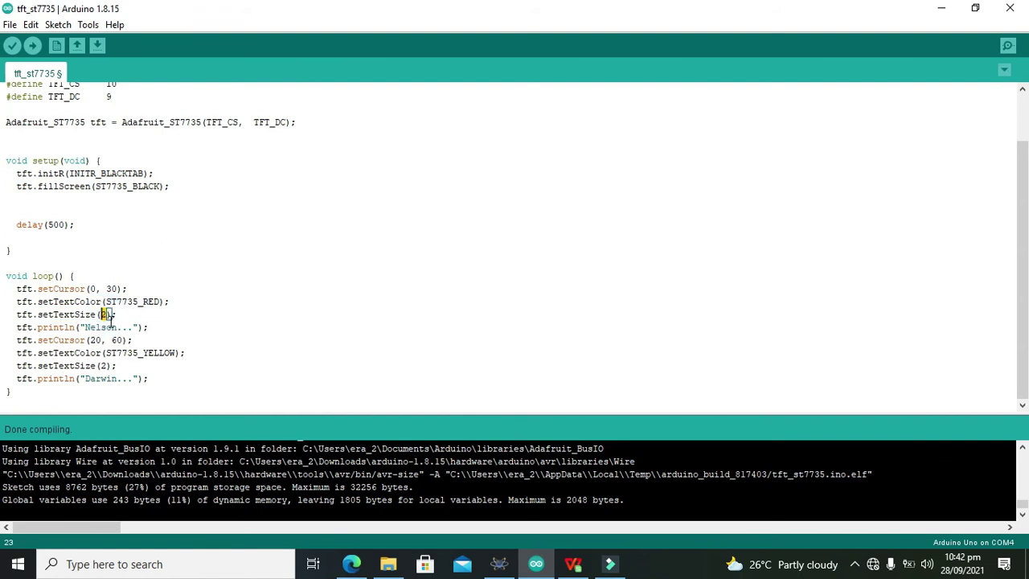
Step: Trim the first print string so it reads just 'Nelson'
click(128, 328)
triple_click(138, 324)
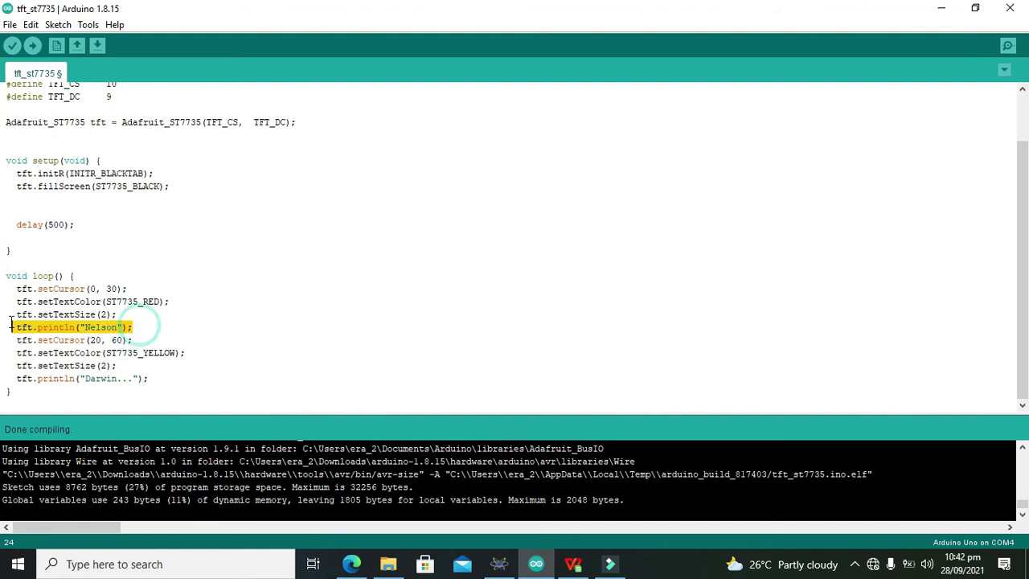
click(110, 328)
click(122, 327)
drag(122, 328, 84, 328)
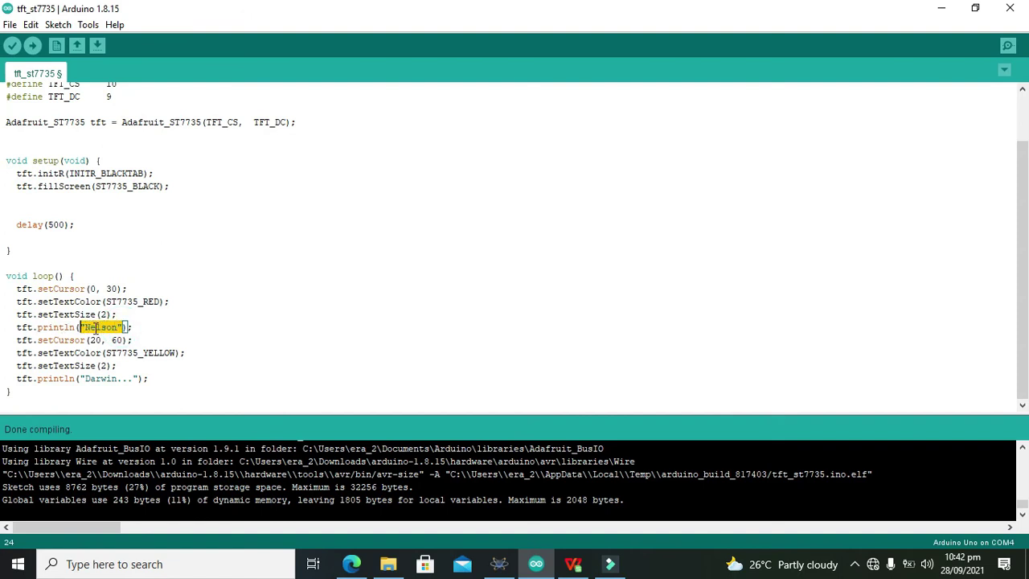
click(86, 327)
drag(85, 328, 119, 327)
Step: Inspect the y value 60 in the setCursor(20, 60) line
drag(138, 340, 12, 340)
click(97, 340)
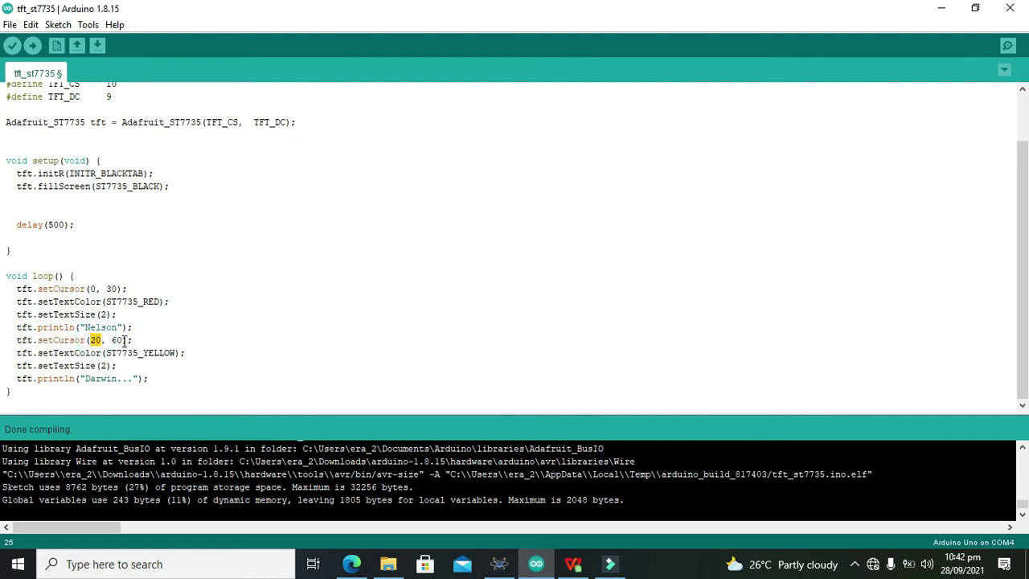
double_click(117, 339)
click(96, 340)
double_click(117, 340)
Step: Check Darwin's ST7735_YELLOW colour and position the caret after the dots in 'Darwin...'
drag(37, 352, 103, 352)
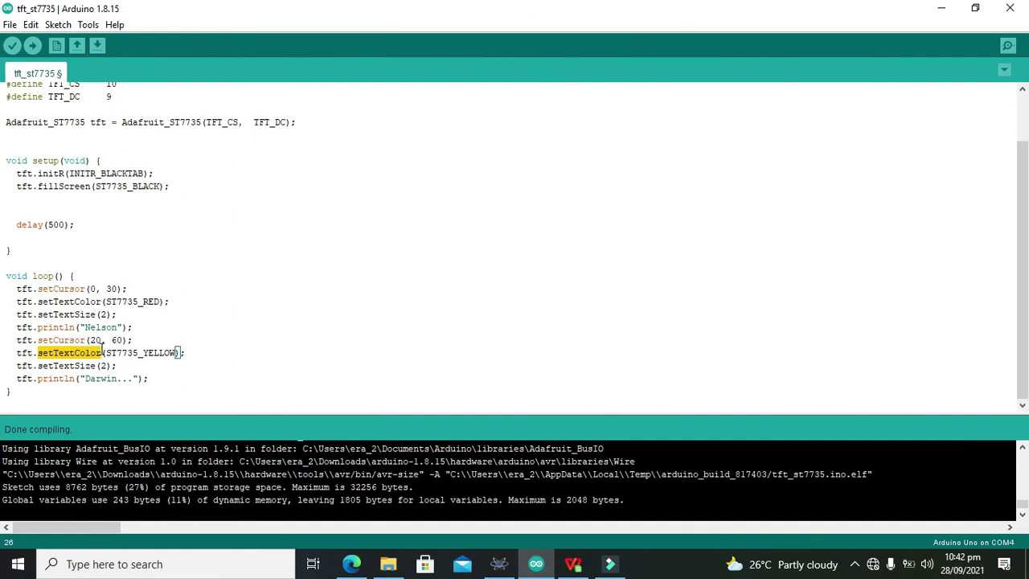
click(150, 349)
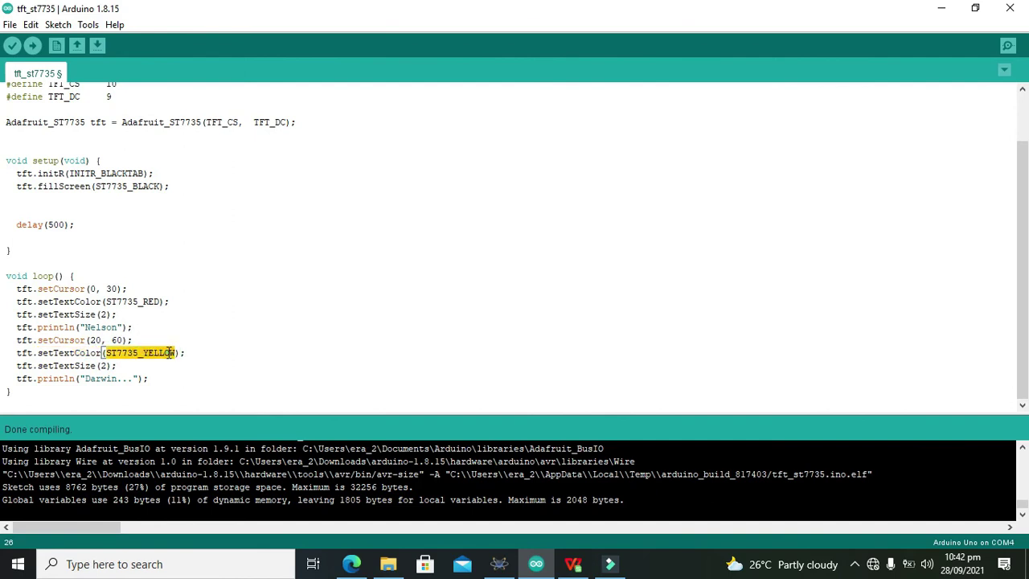
double_click(175, 352)
click(175, 352)
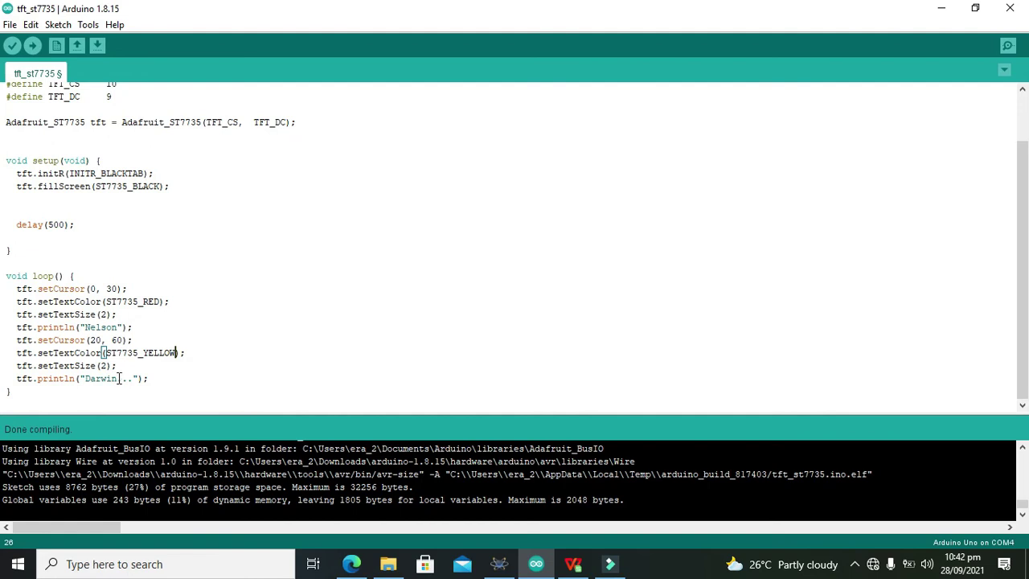
drag(134, 379, 85, 379)
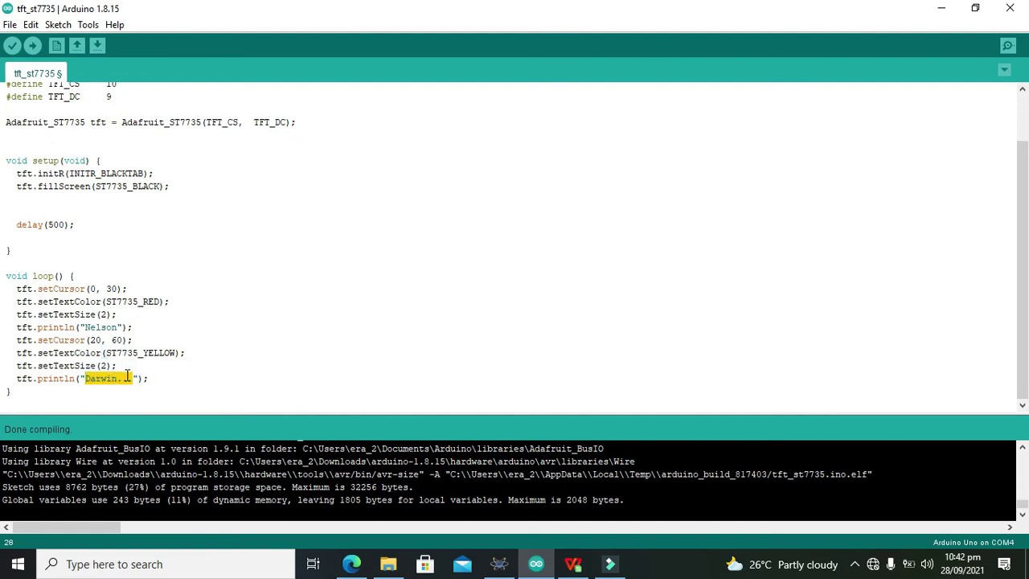
click(126, 377)
click(133, 378)
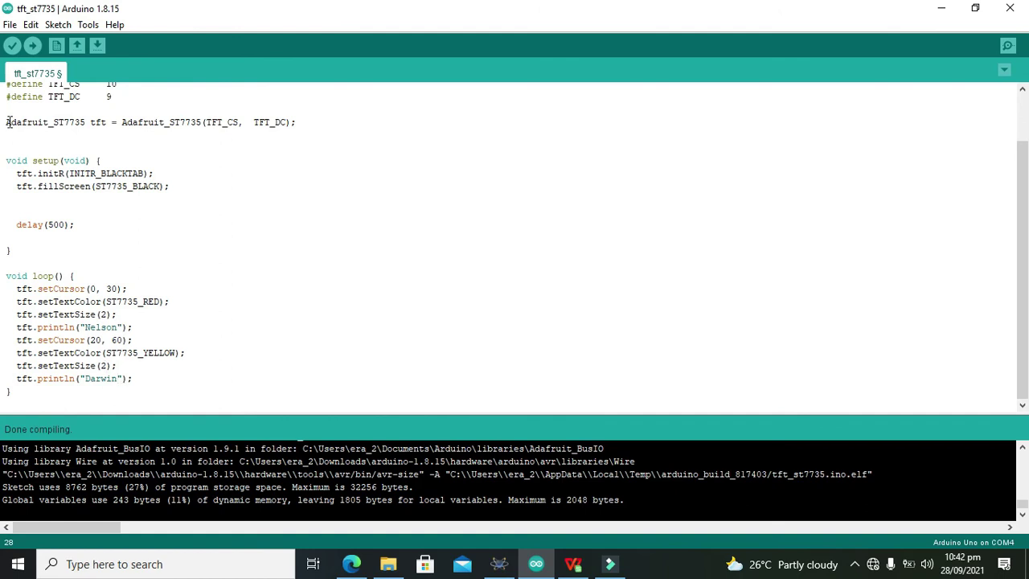
Step: Compile the sketch and copy the tft_st7735.ino.hex path from the build output
click(12, 46)
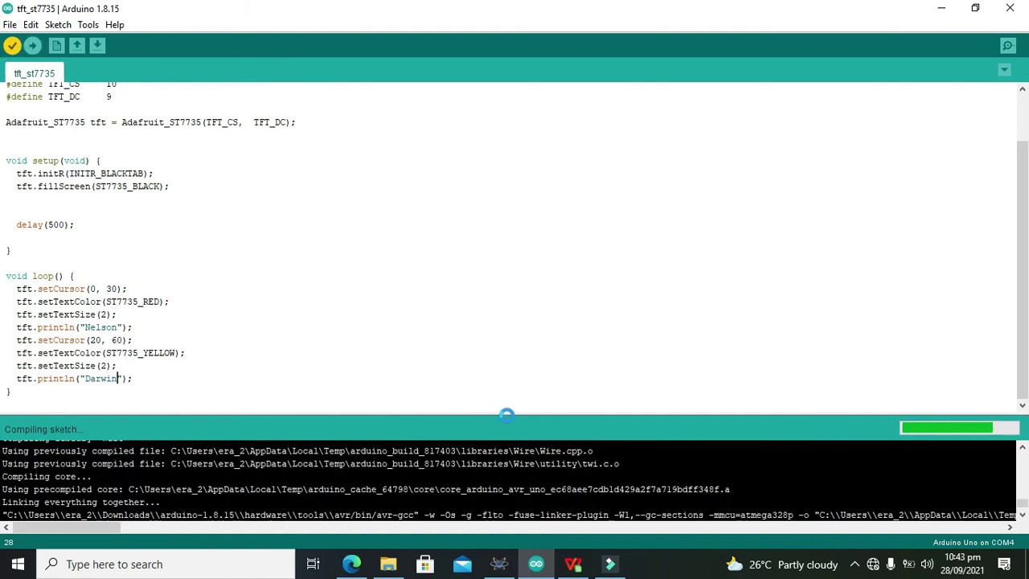
drag(507, 412, 506, 368)
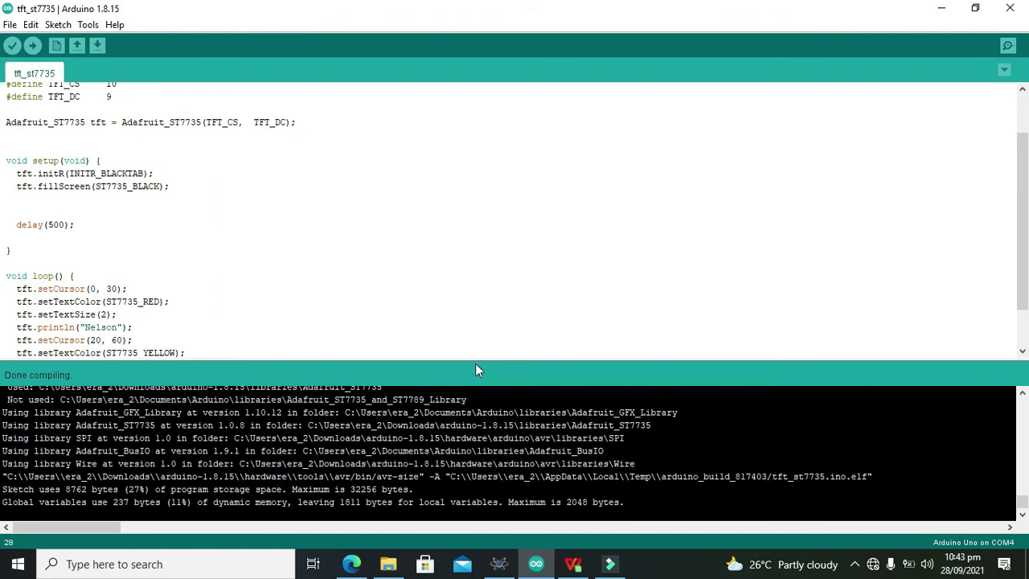
mouse_move(75, 524)
mouse_down()
mouse_move(88, 526)
mouse_move(63, 526)
mouse_up()
drag(1023, 503, 1023, 493)
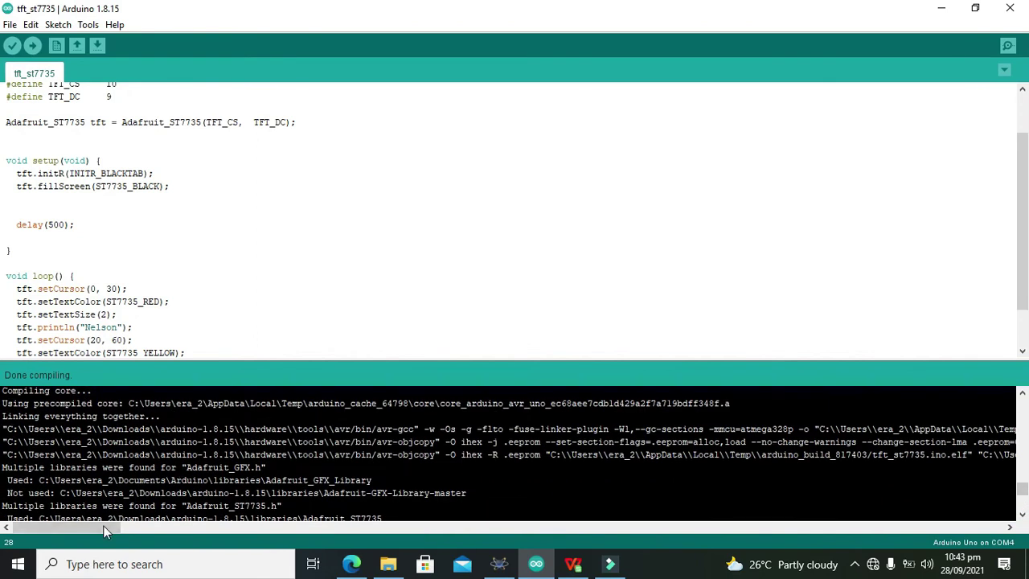
drag(103, 528, 149, 531)
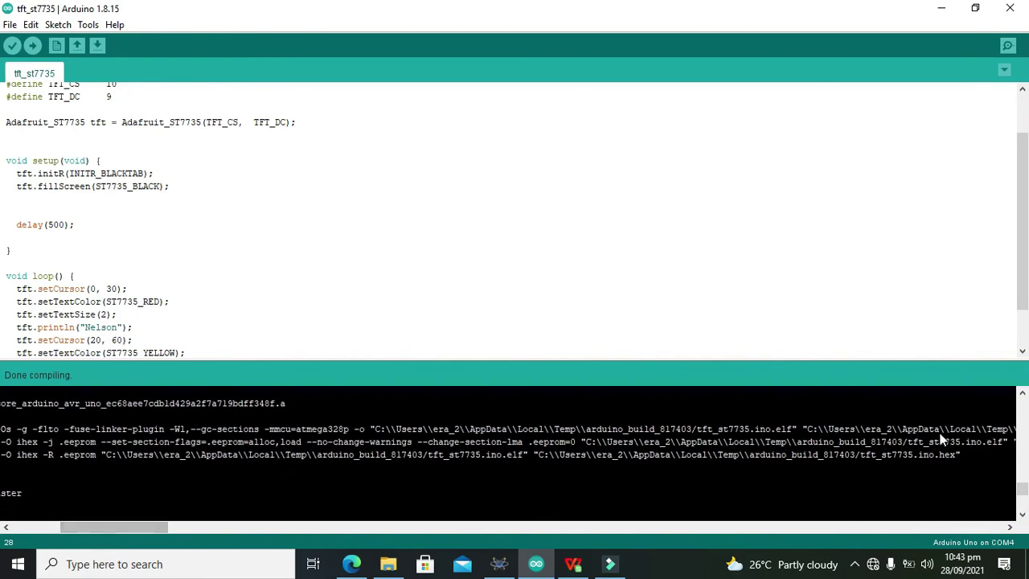
drag(956, 454, 675, 455)
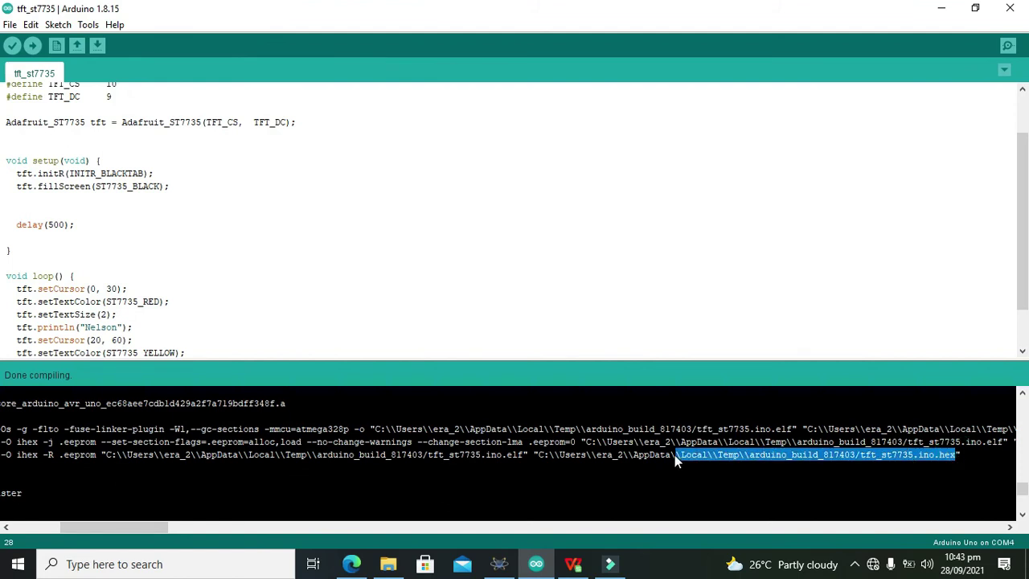
click(538, 455)
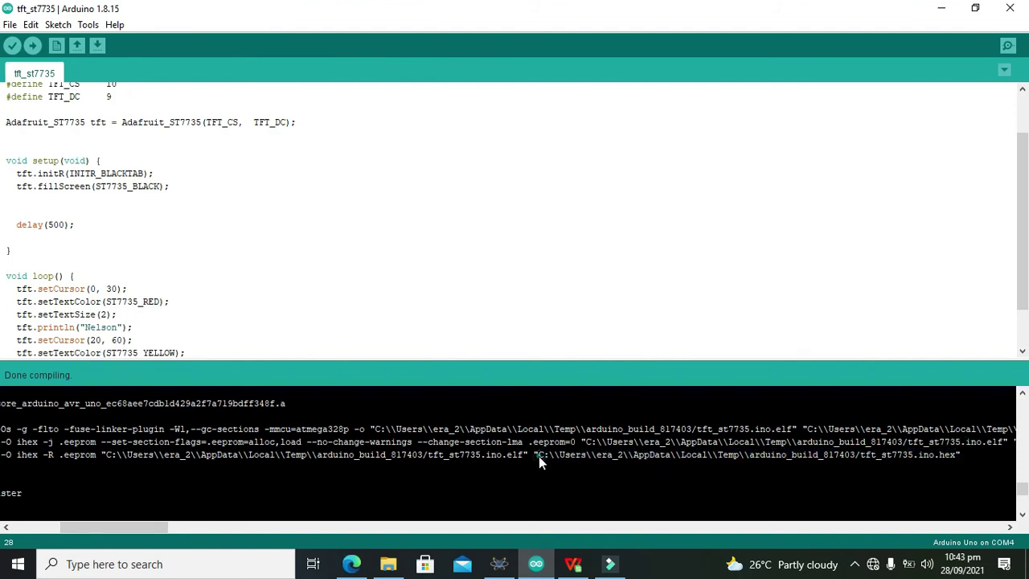
drag(468, 359, 475, 457)
Step: Paste the .hex path into ARD1's Program File and start the simulation
click(500, 563)
double_click(438, 333)
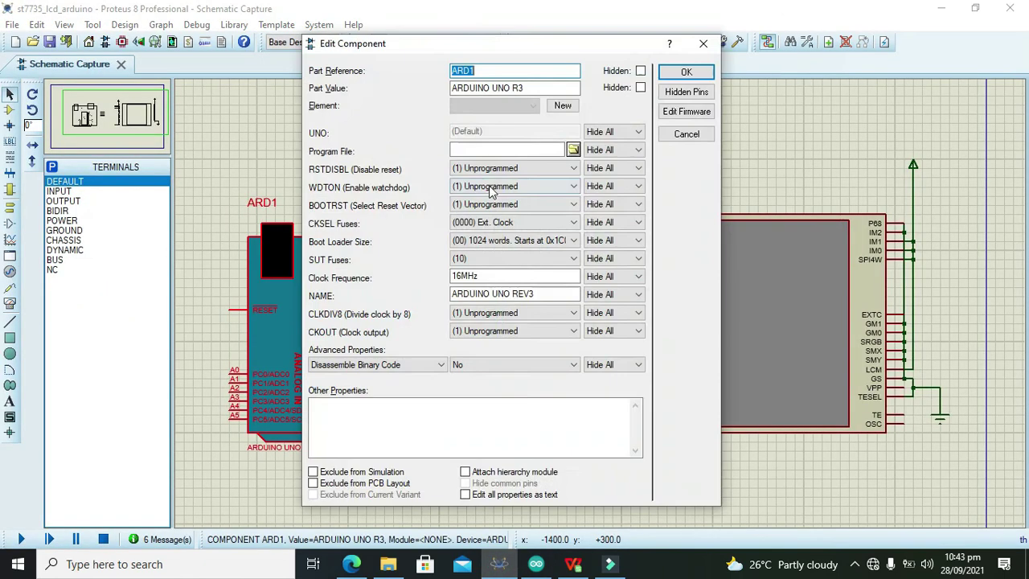
right_click(487, 149)
click(523, 213)
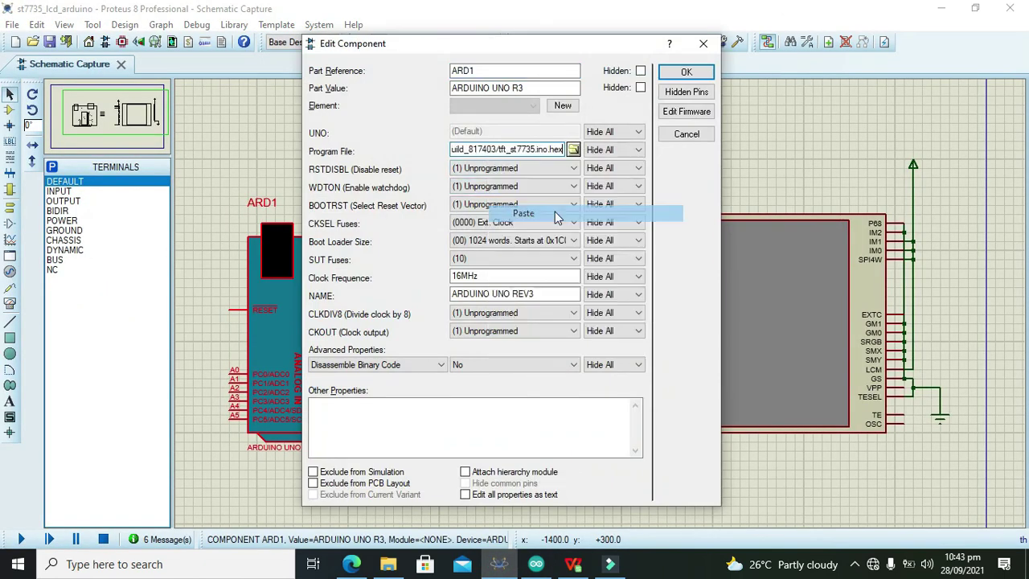
click(680, 74)
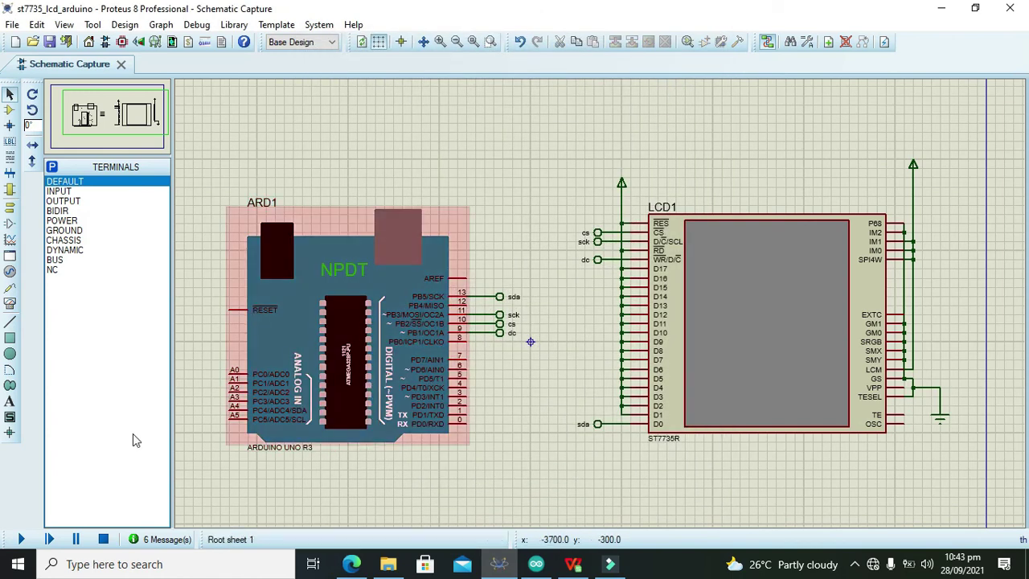
click(21, 538)
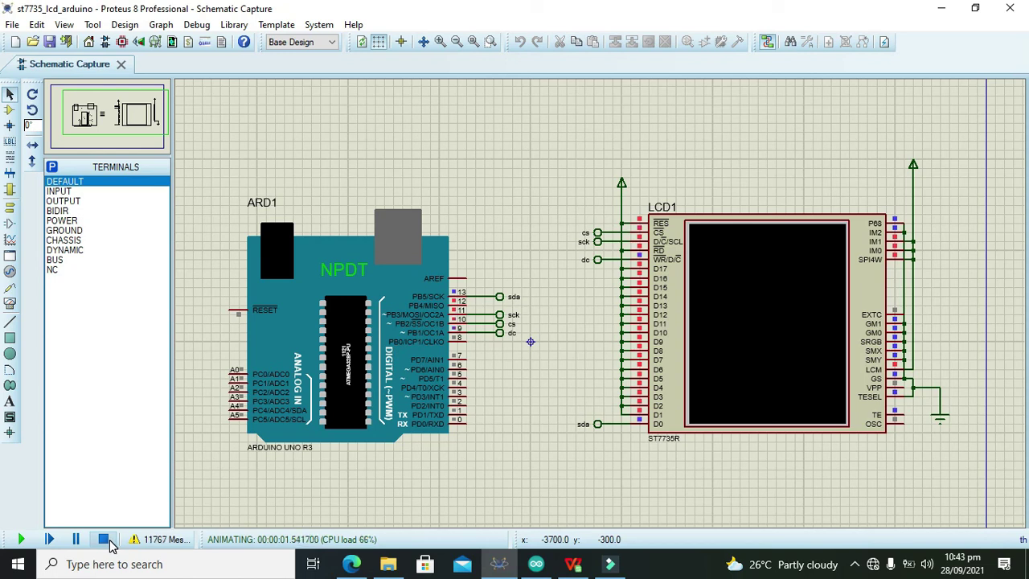
Step: Stop the simulation, rename pin 13's terminal to sck and pin 11's to sda, then rerun
click(104, 539)
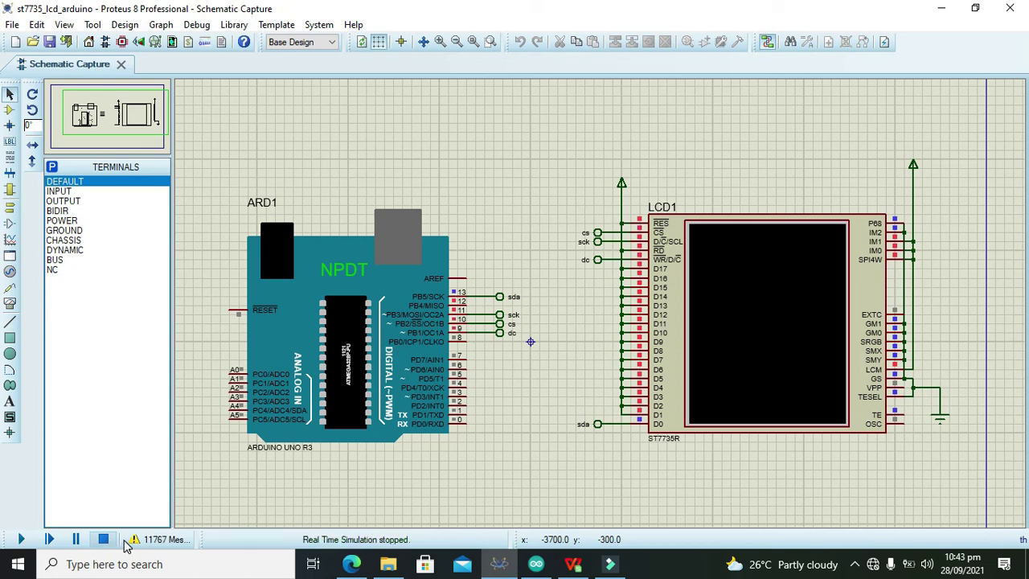
double_click(514, 299)
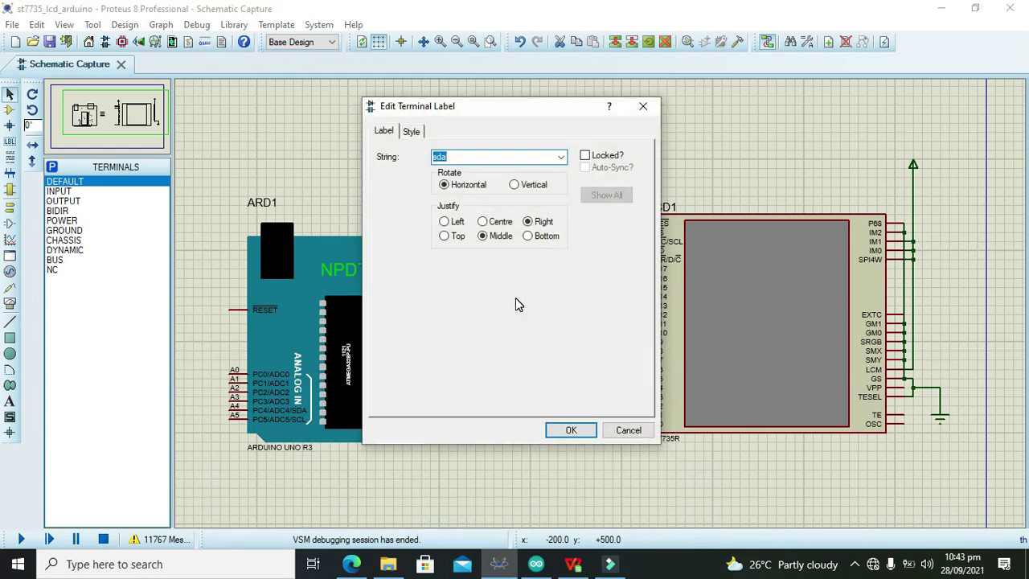
text(sck)
key(Return)
double_click(500, 317)
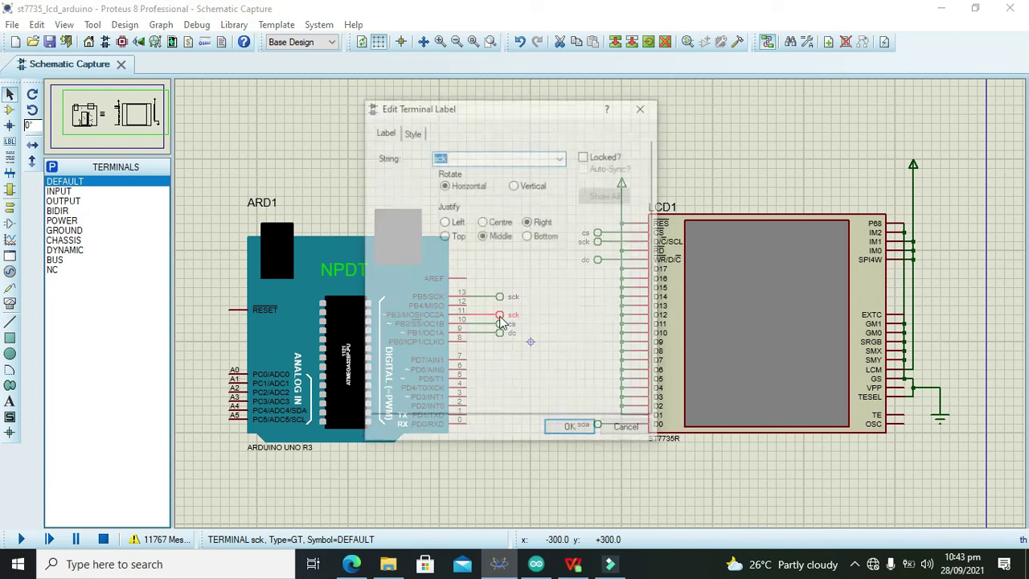
text(sda)
key(Return)
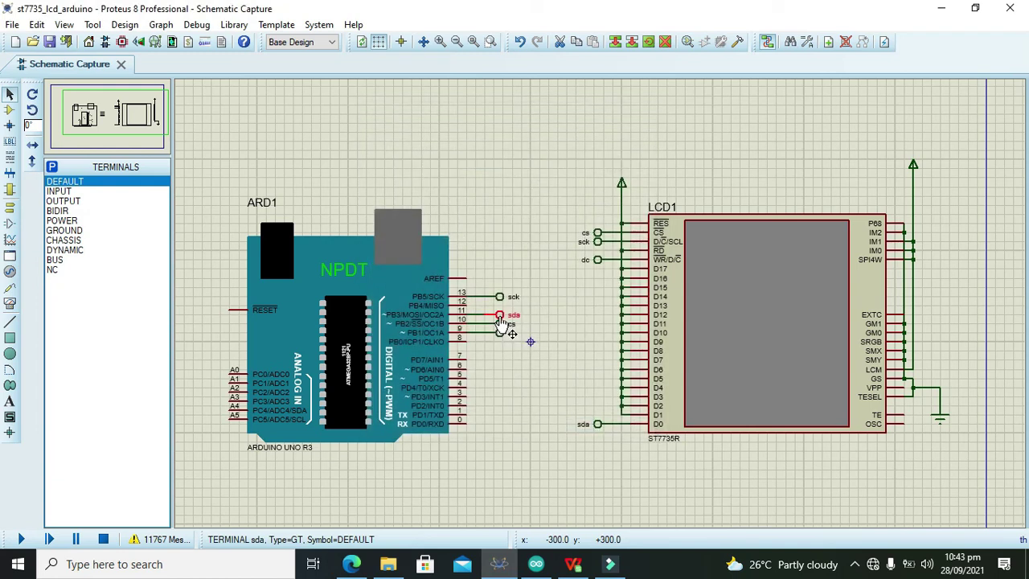
click(22, 540)
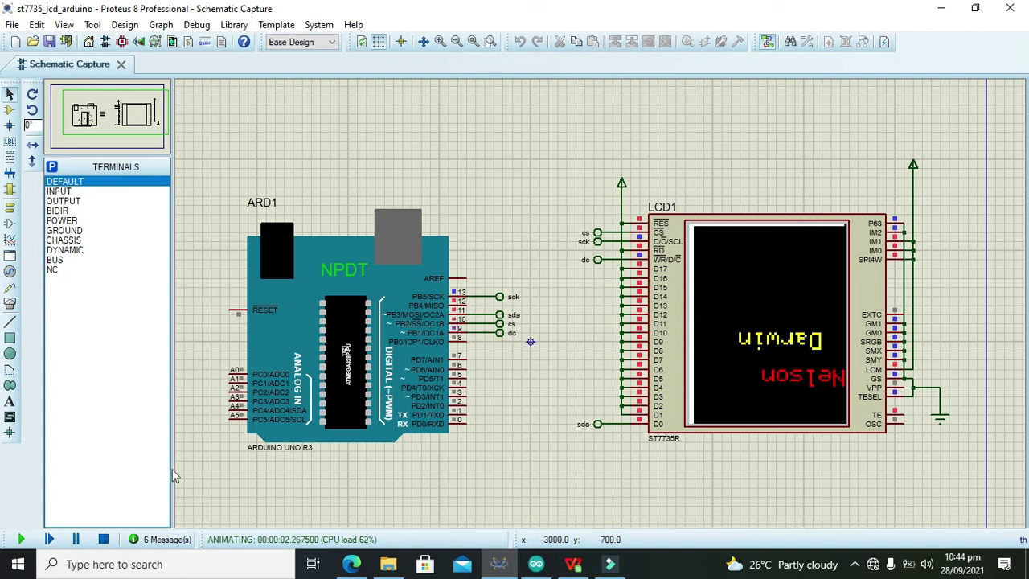
Step: Rotate LCD1 with its wires 180° via two clockwise turns and rerun the simulation
click(102, 539)
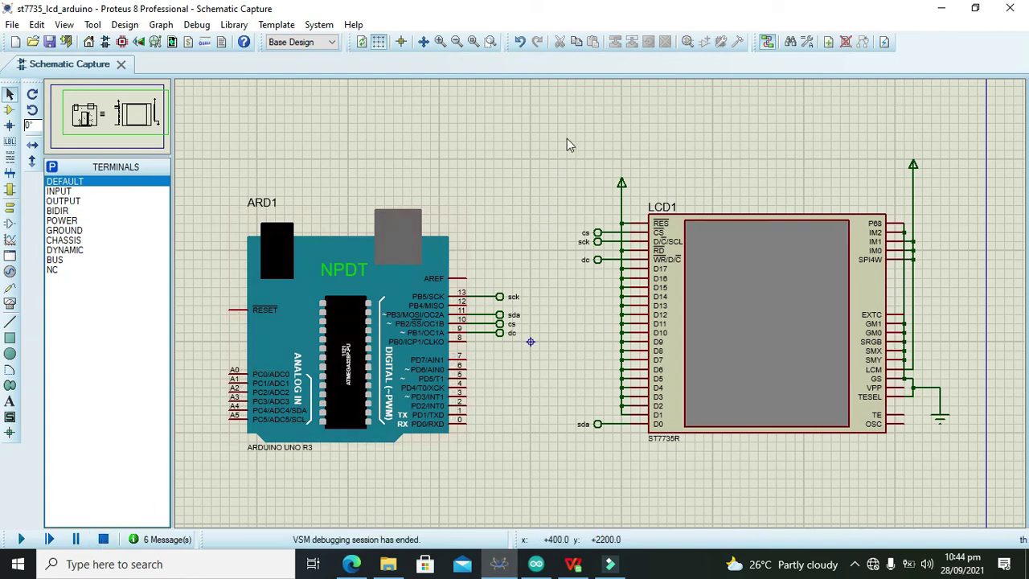
drag(566, 139, 977, 487)
right_click(823, 286)
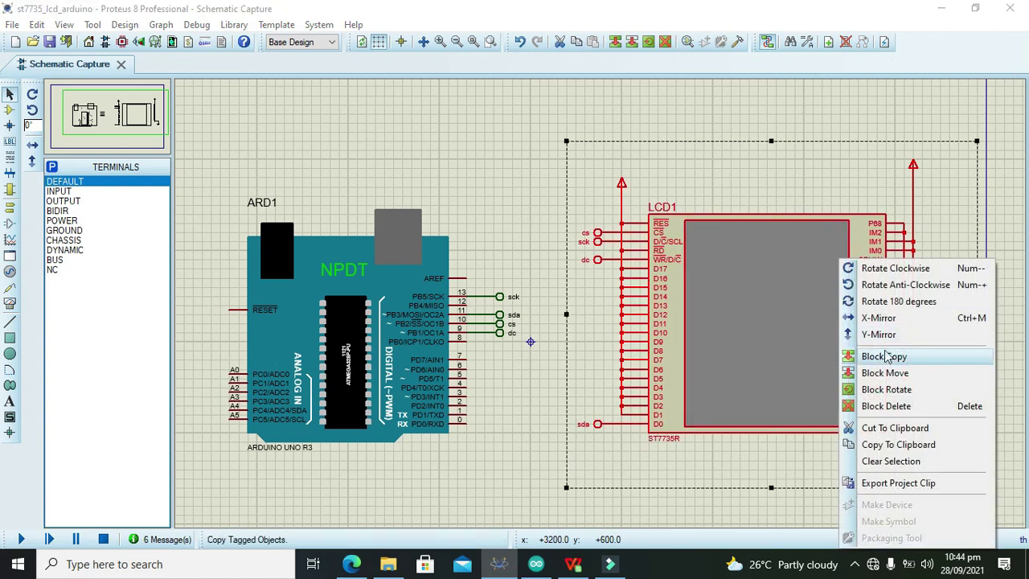
click(887, 267)
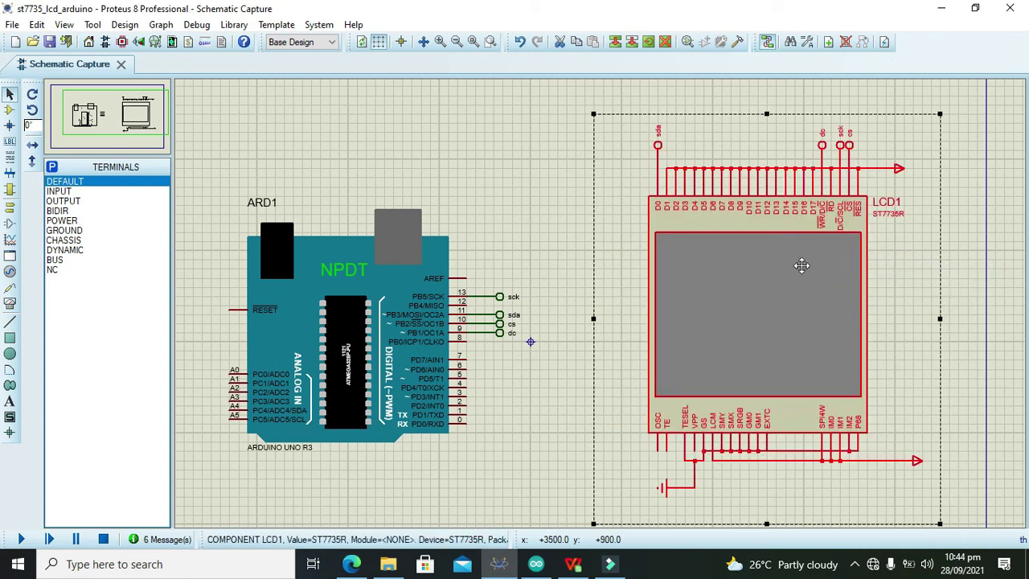
right_click(775, 268)
click(844, 272)
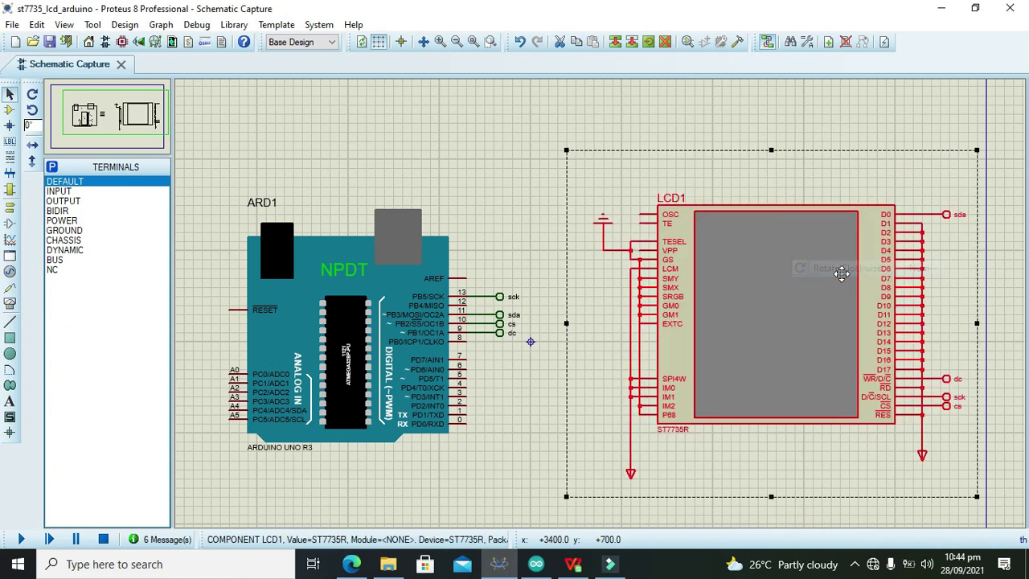
click(616, 108)
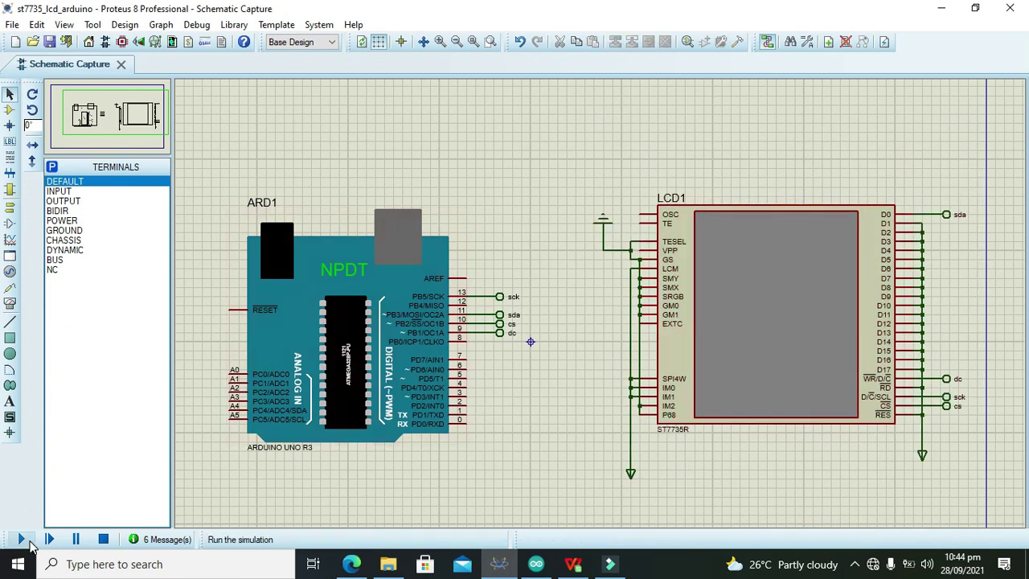
click(21, 539)
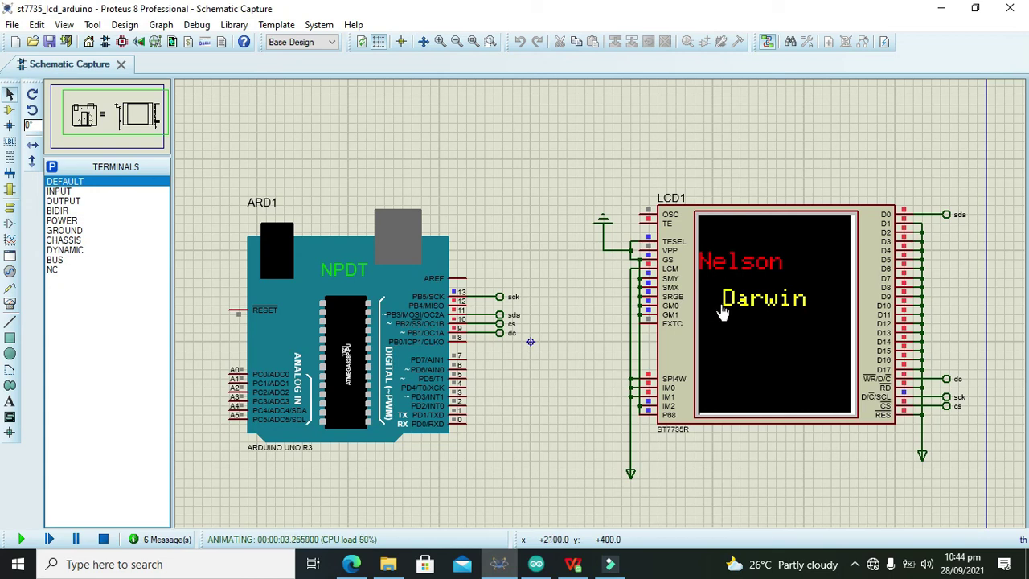
Step: Back in the sketch, check the x 20 and y 60 values of setCursor(20, 60)
click(536, 563)
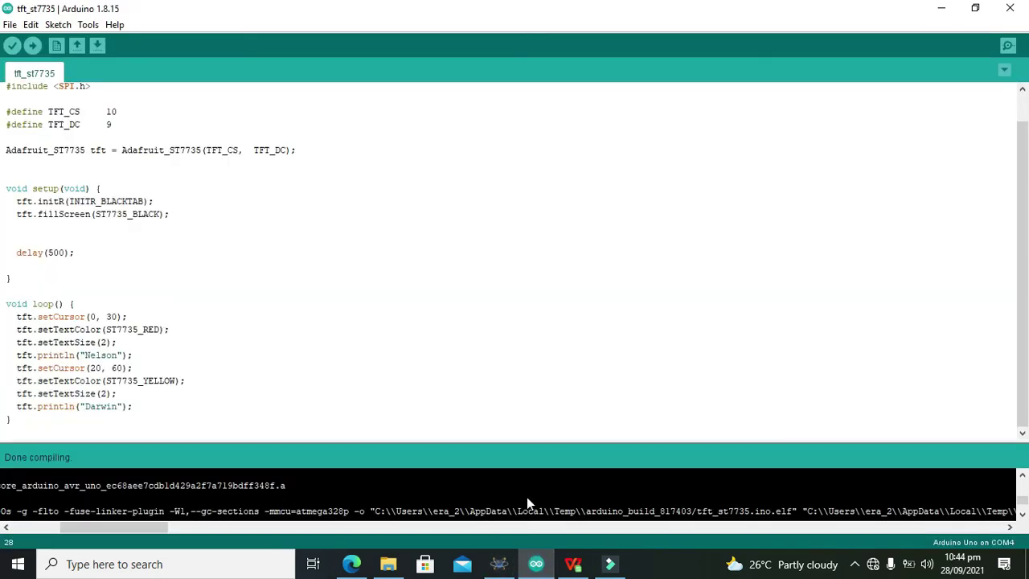
double_click(102, 367)
double_click(117, 367)
Step: Bring the running Proteus simulation showing red Nelson and yellow Darwin to the front
click(499, 563)
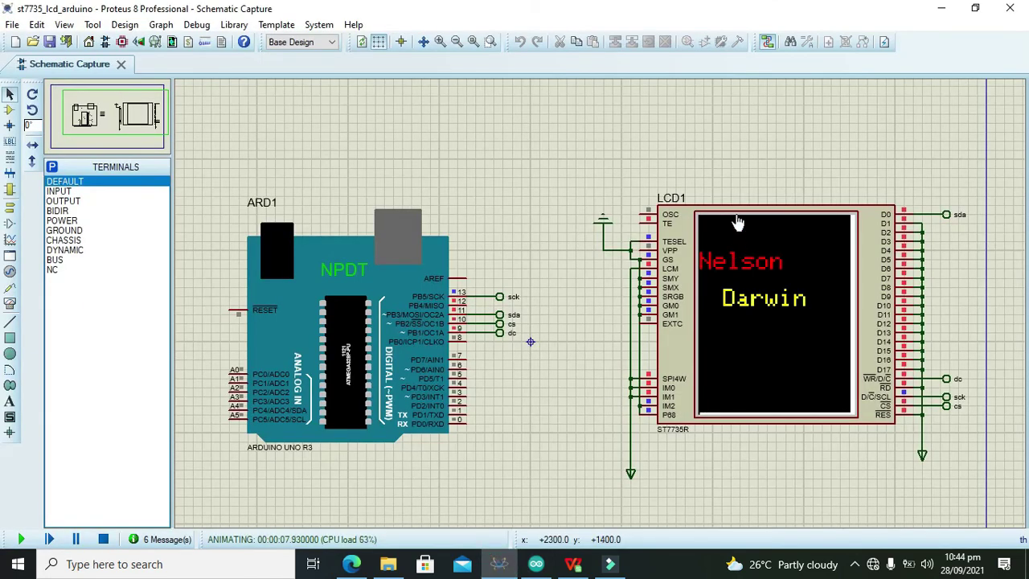